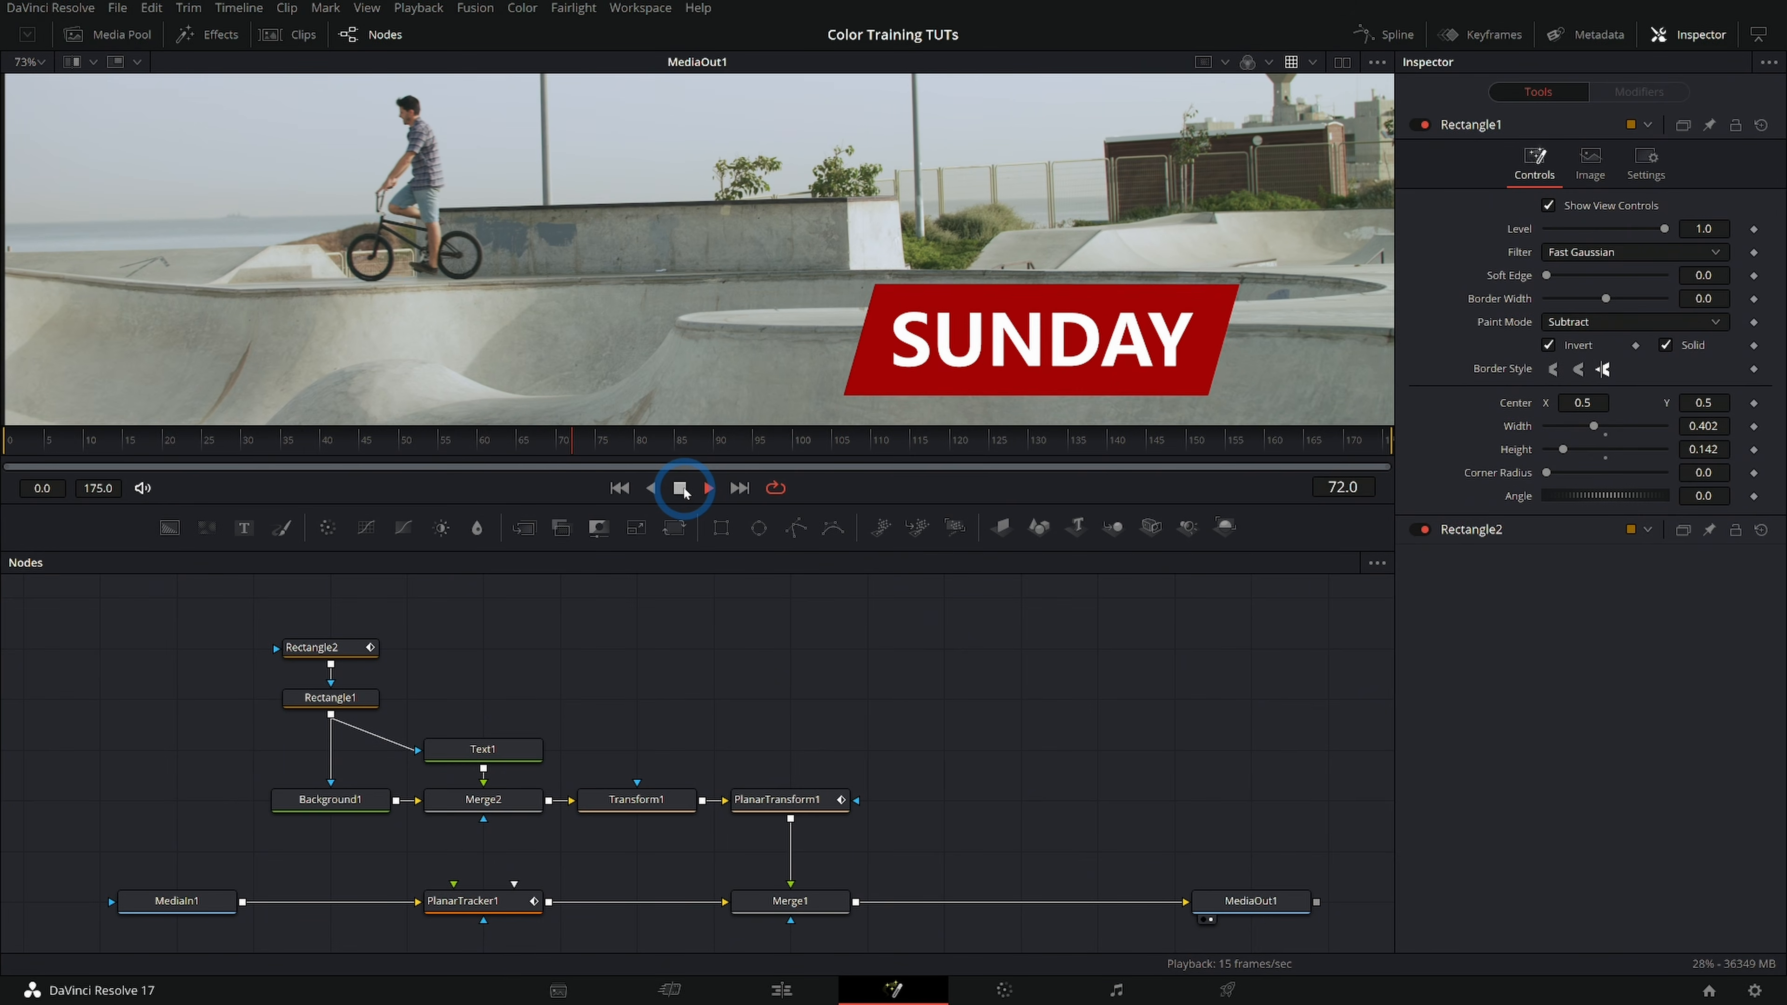
# Play the composition from the first frame to about frame 52 and check the tracked SUNDAY title over the whole image
pyautogui.moveTo(92, 438); pyautogui.dragTo(51, 439)
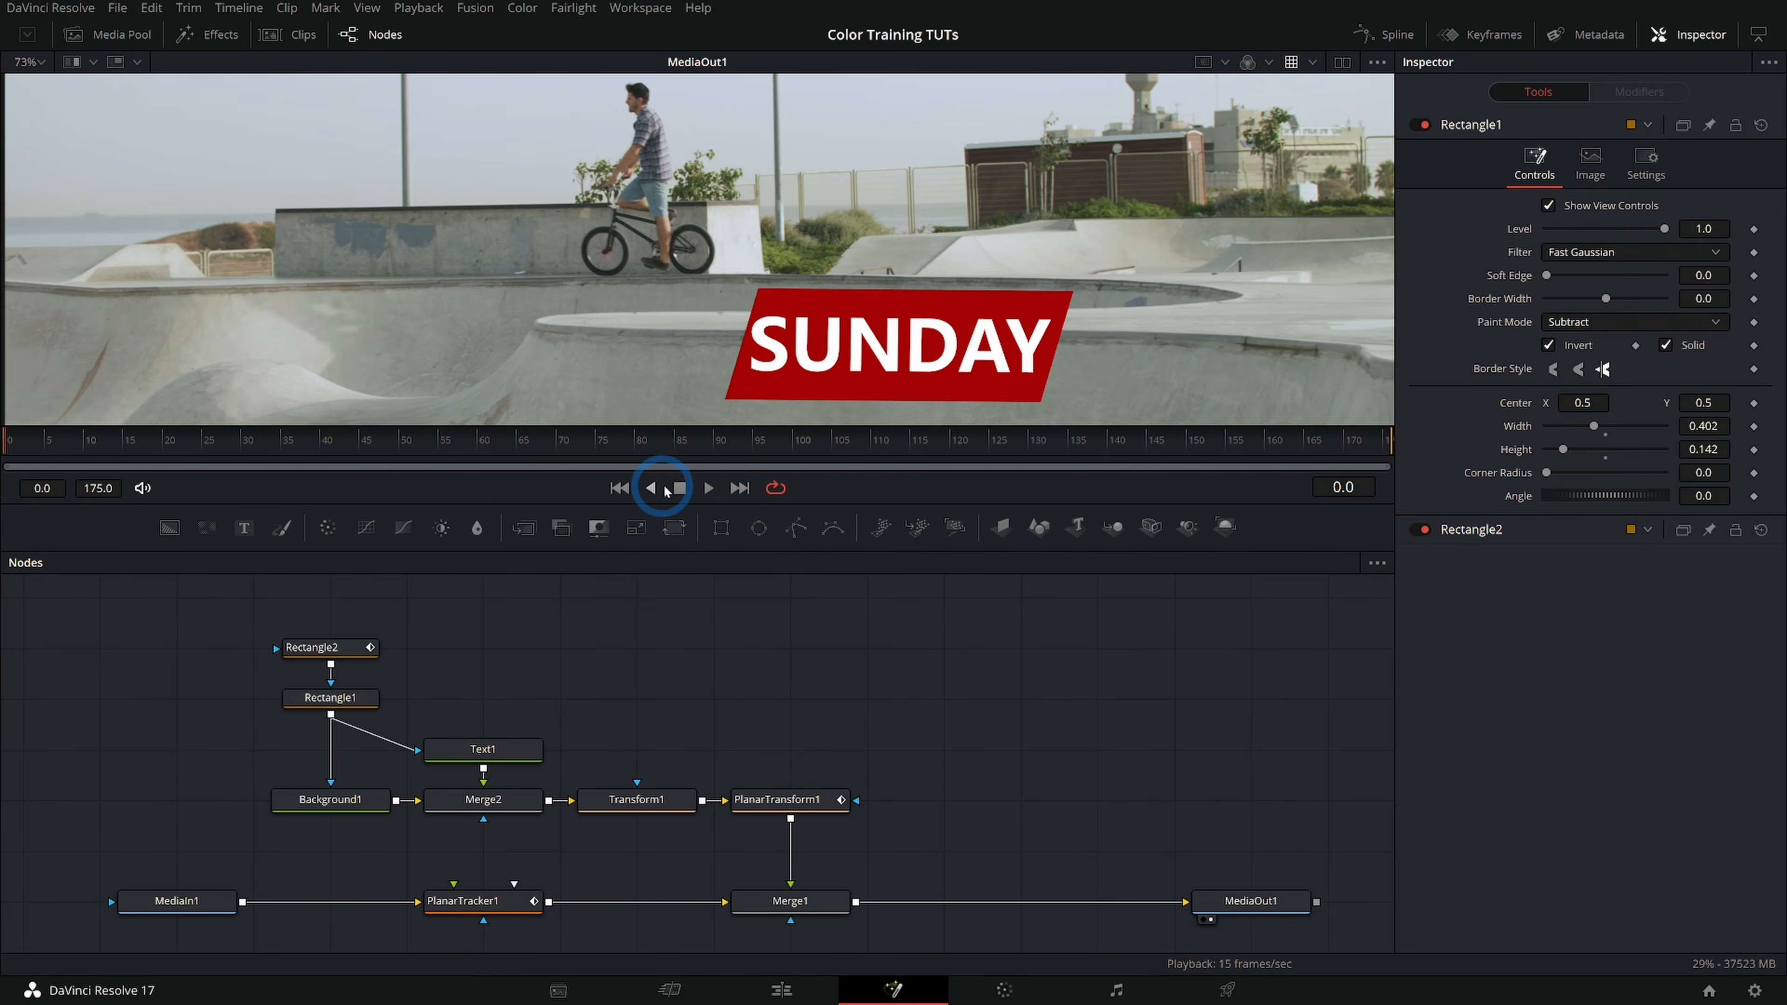
pyautogui.click(707, 487)
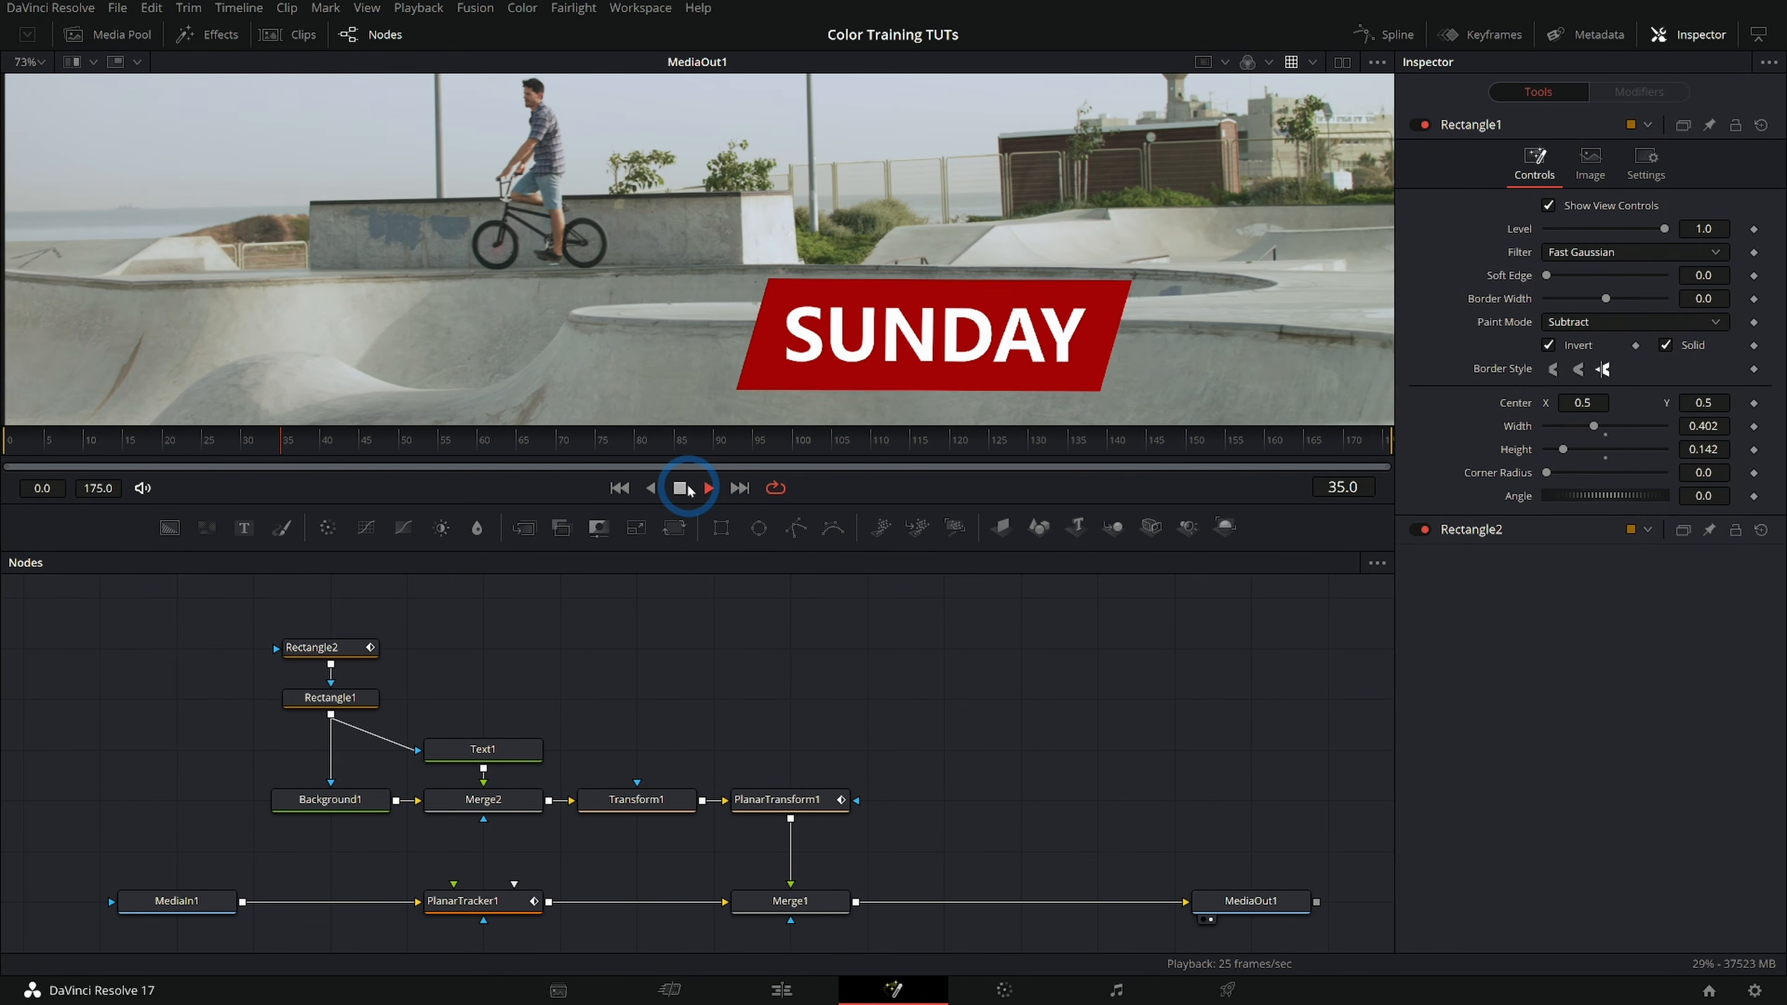
pyautogui.click(697, 324)
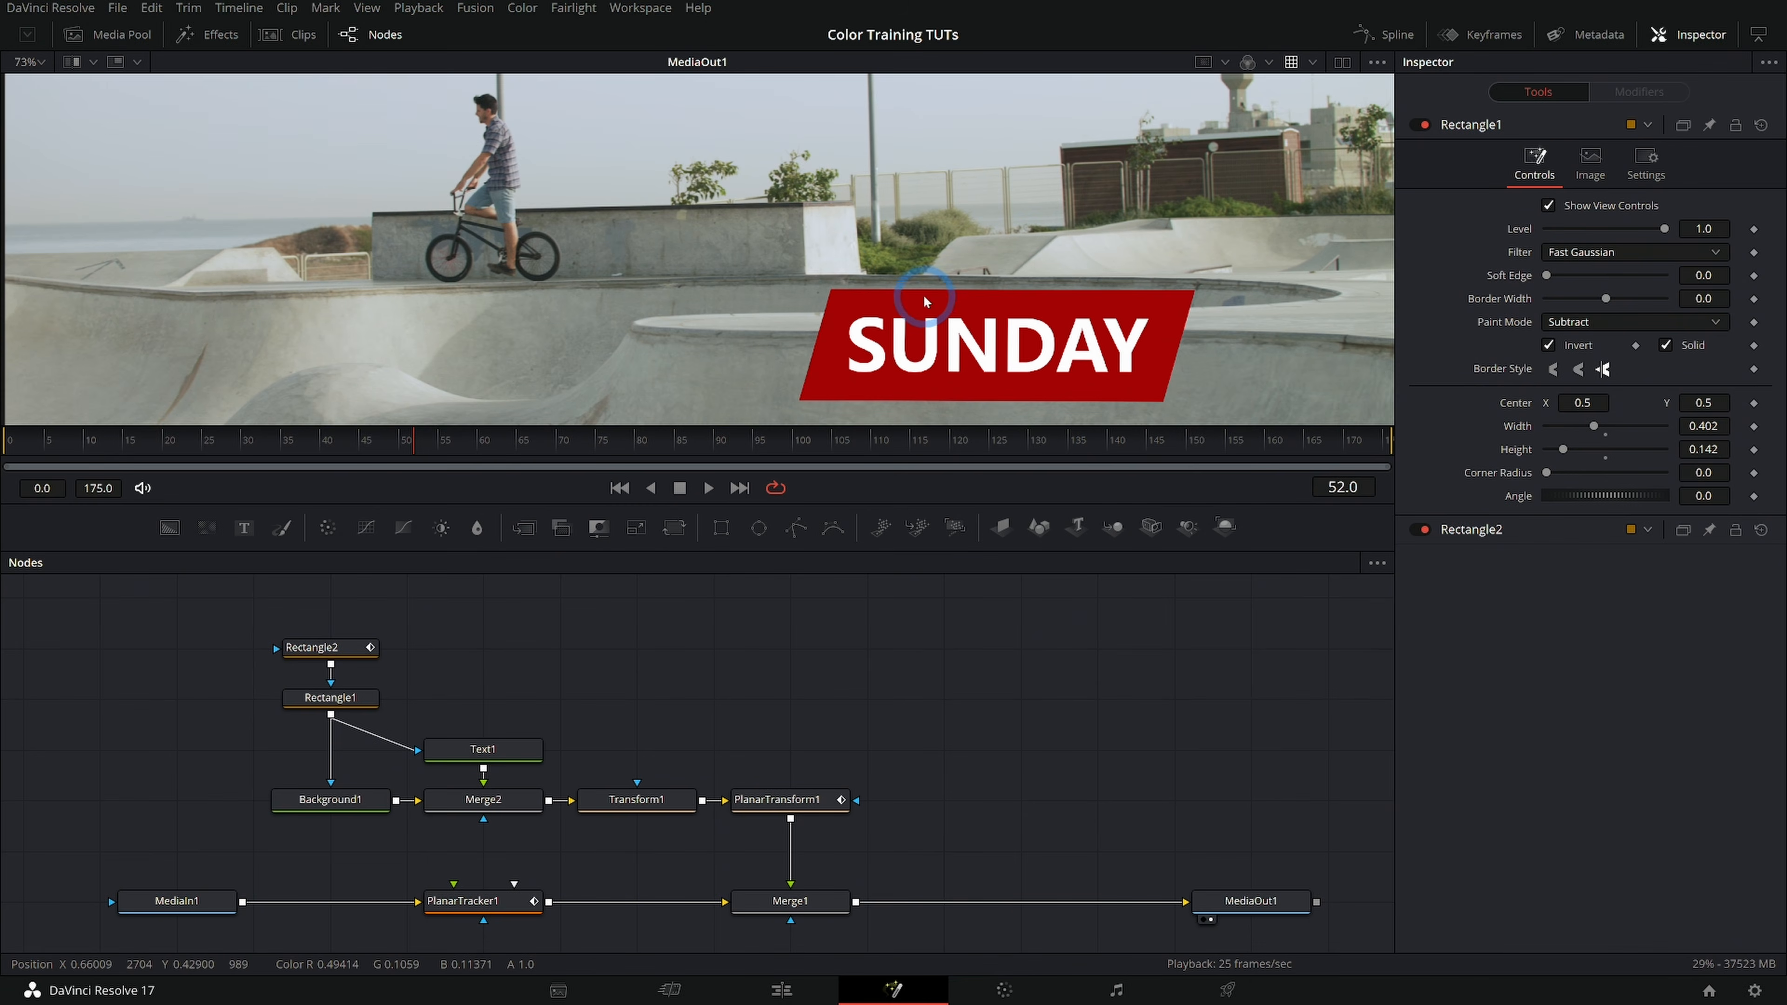
pyautogui.scroll(-2, 925, 302)
pyautogui.scroll(-2, 925, 302)
pyautogui.scroll(1, 1125, 310)
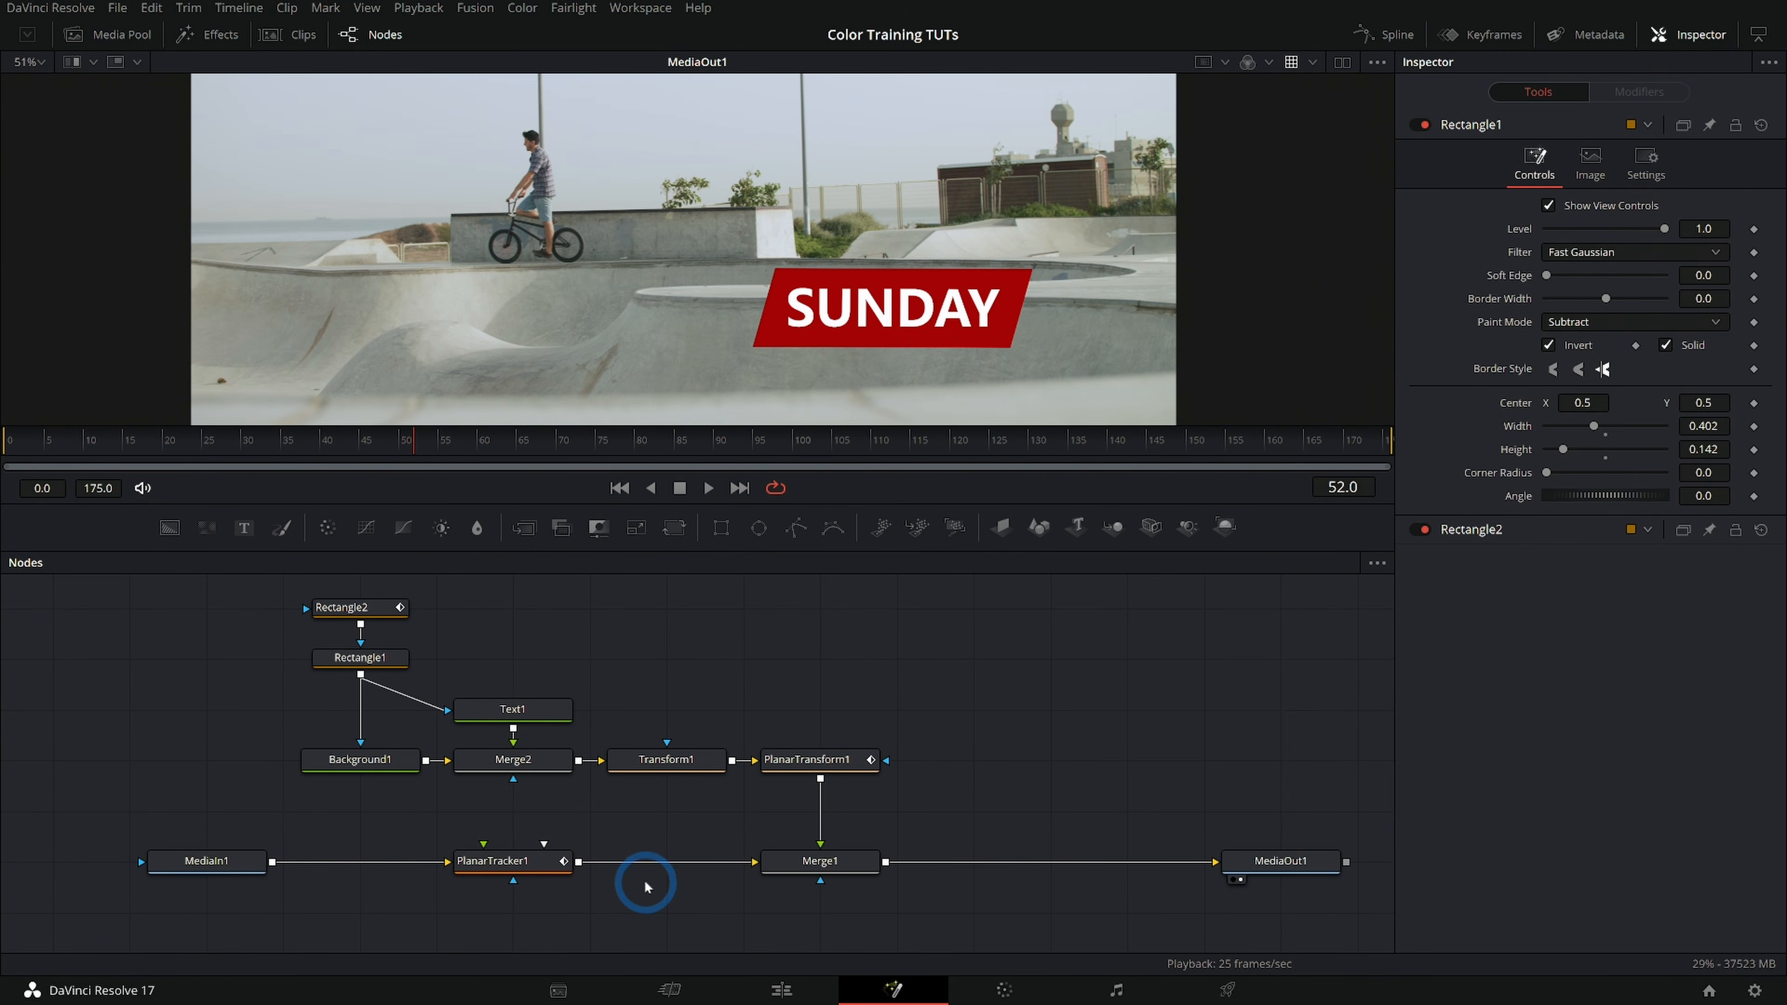
# Move MediaOut1 closer to Merge1, check the Arrange Tools to Grid option, and test how MediaOut1 snaps to the grid
pyautogui.moveTo(1280, 860); pyautogui.dragTo(1199, 859)
pyautogui.rightClick(697, 662)
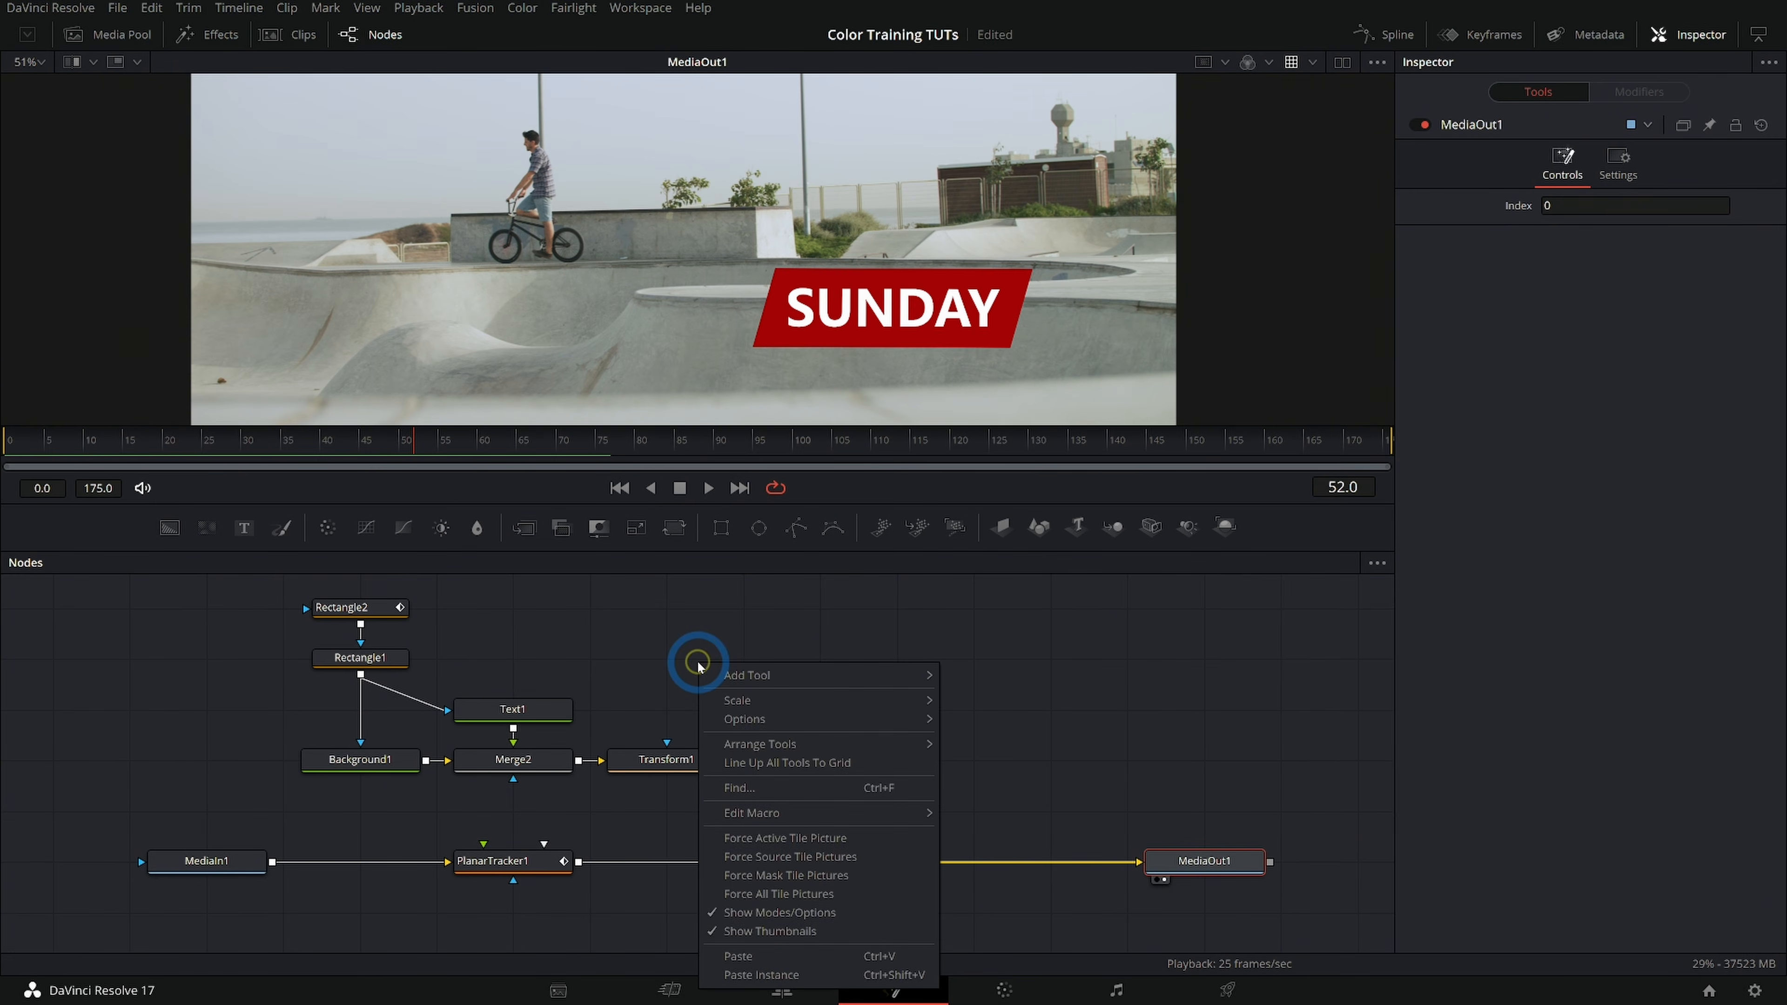
pyautogui.moveTo(799, 744)
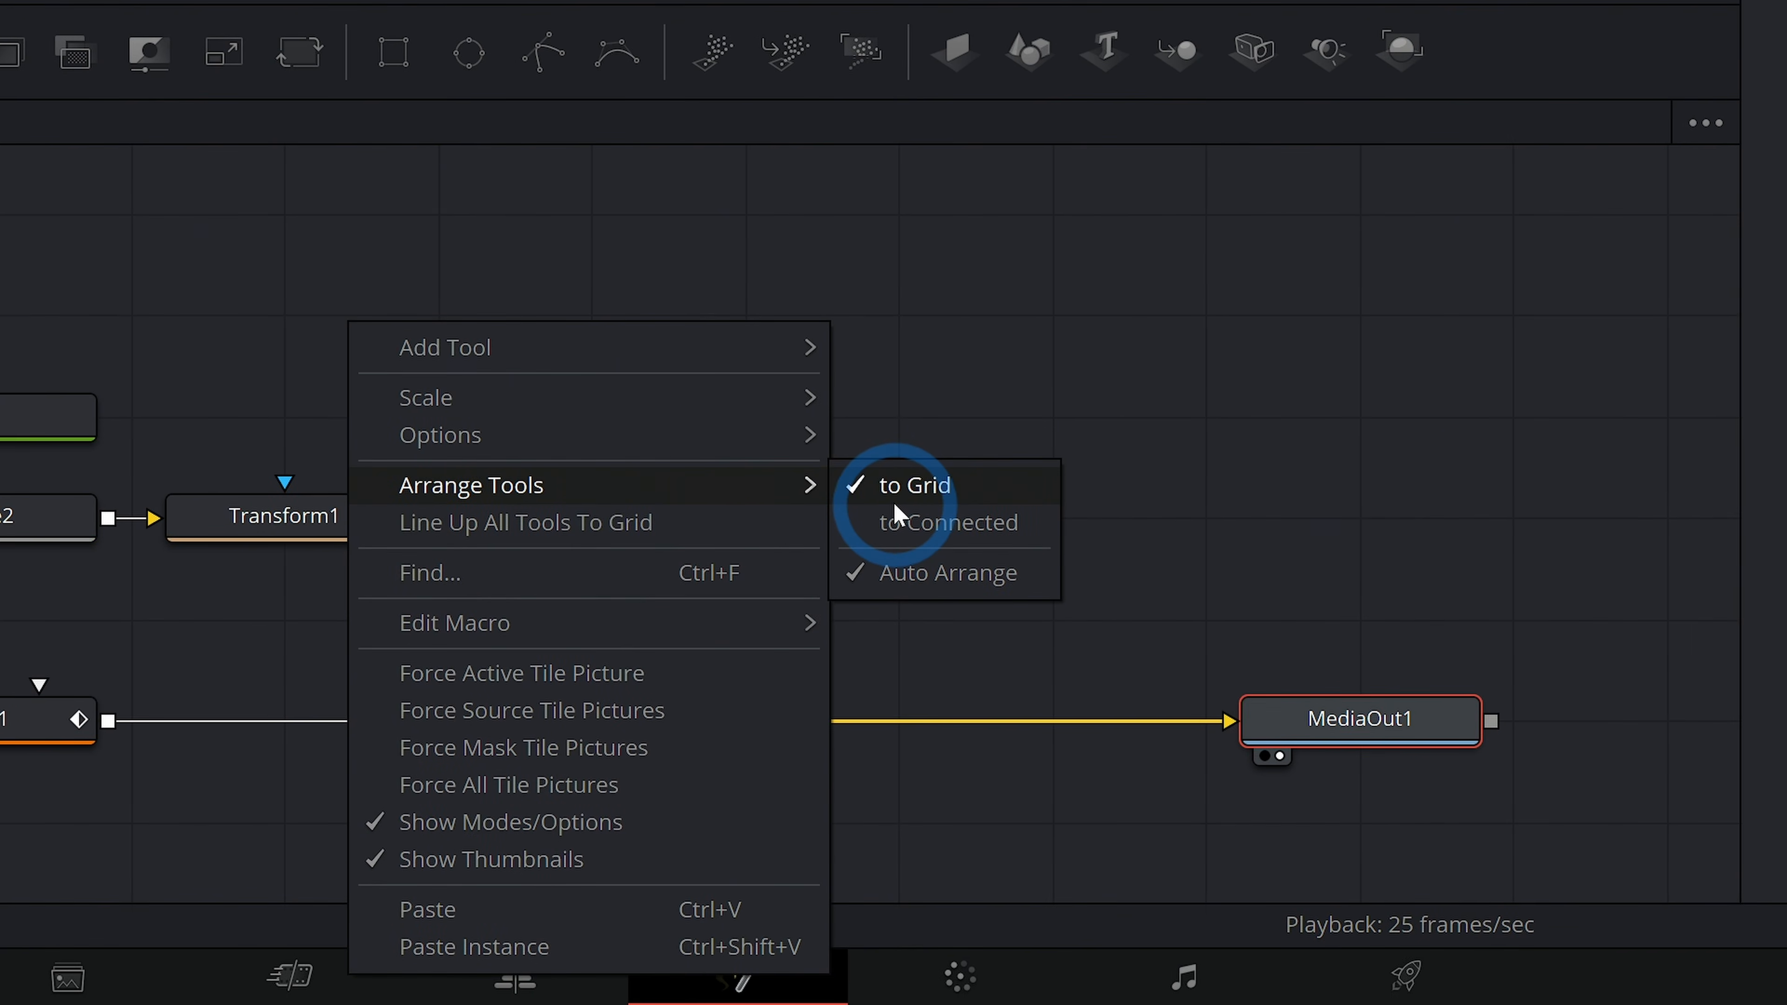
pyautogui.click(895, 504)
pyautogui.moveTo(1338, 699); pyautogui.dragTo(1314, 312)
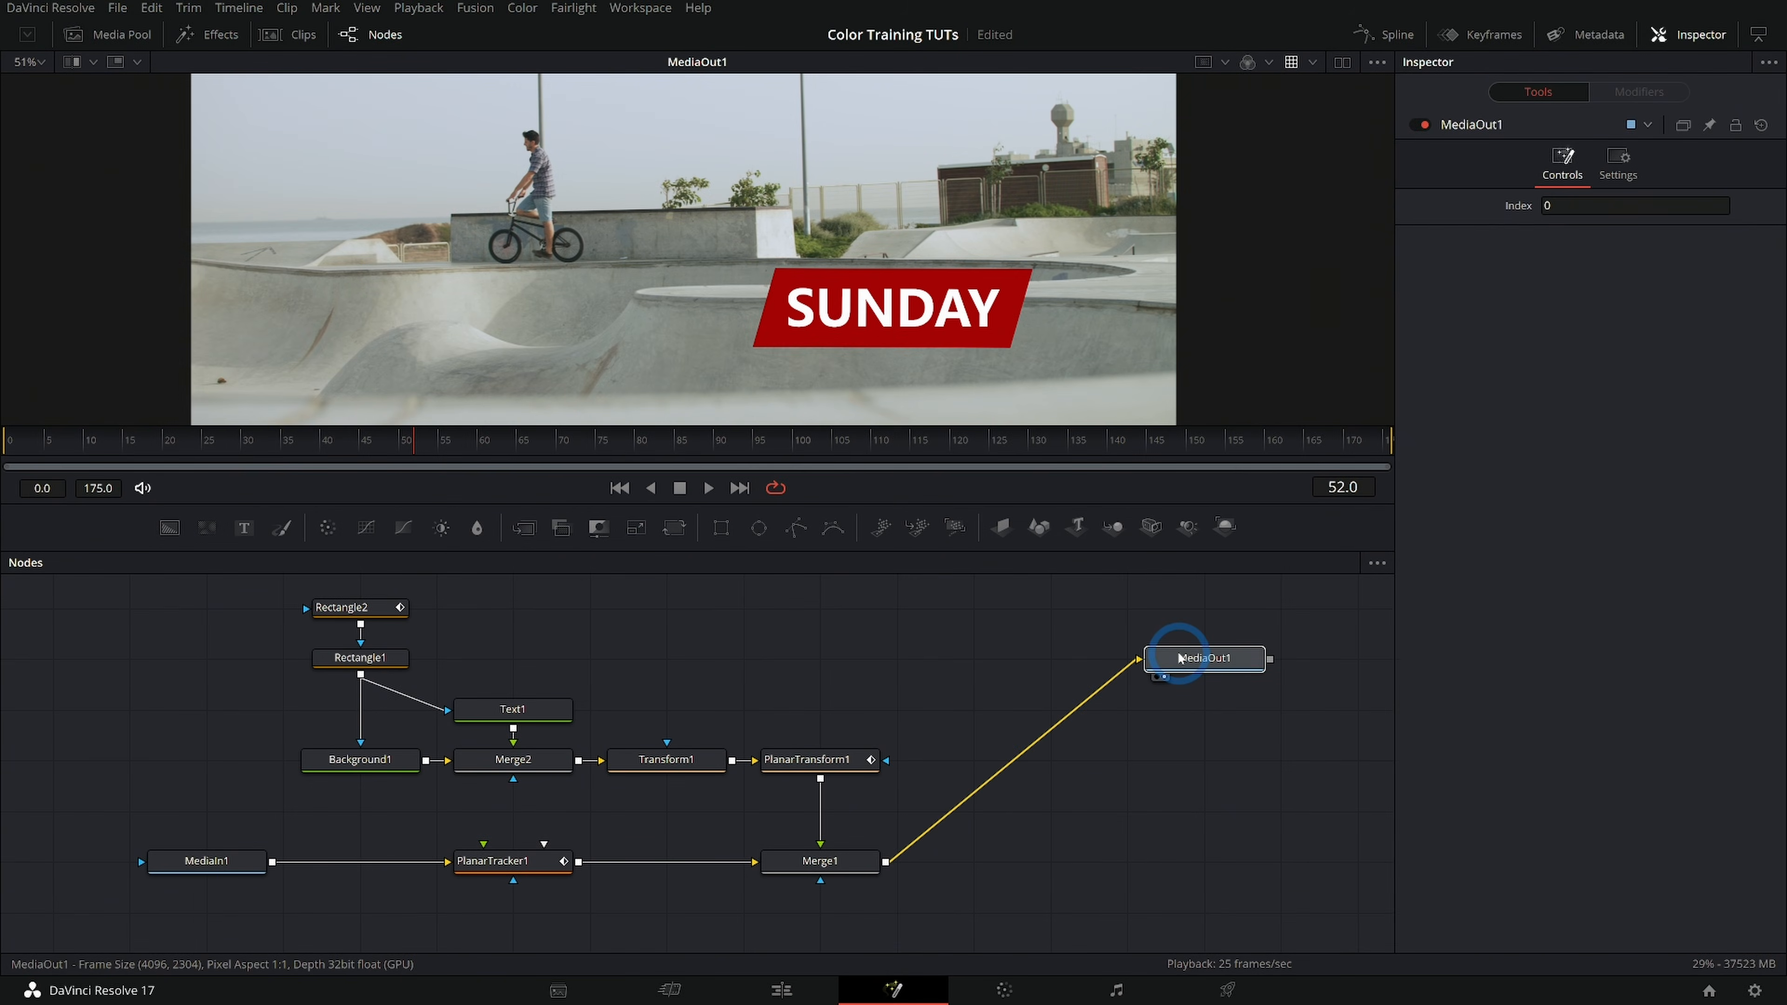
pyautogui.moveTo(1179, 658); pyautogui.dragTo(1205, 860)
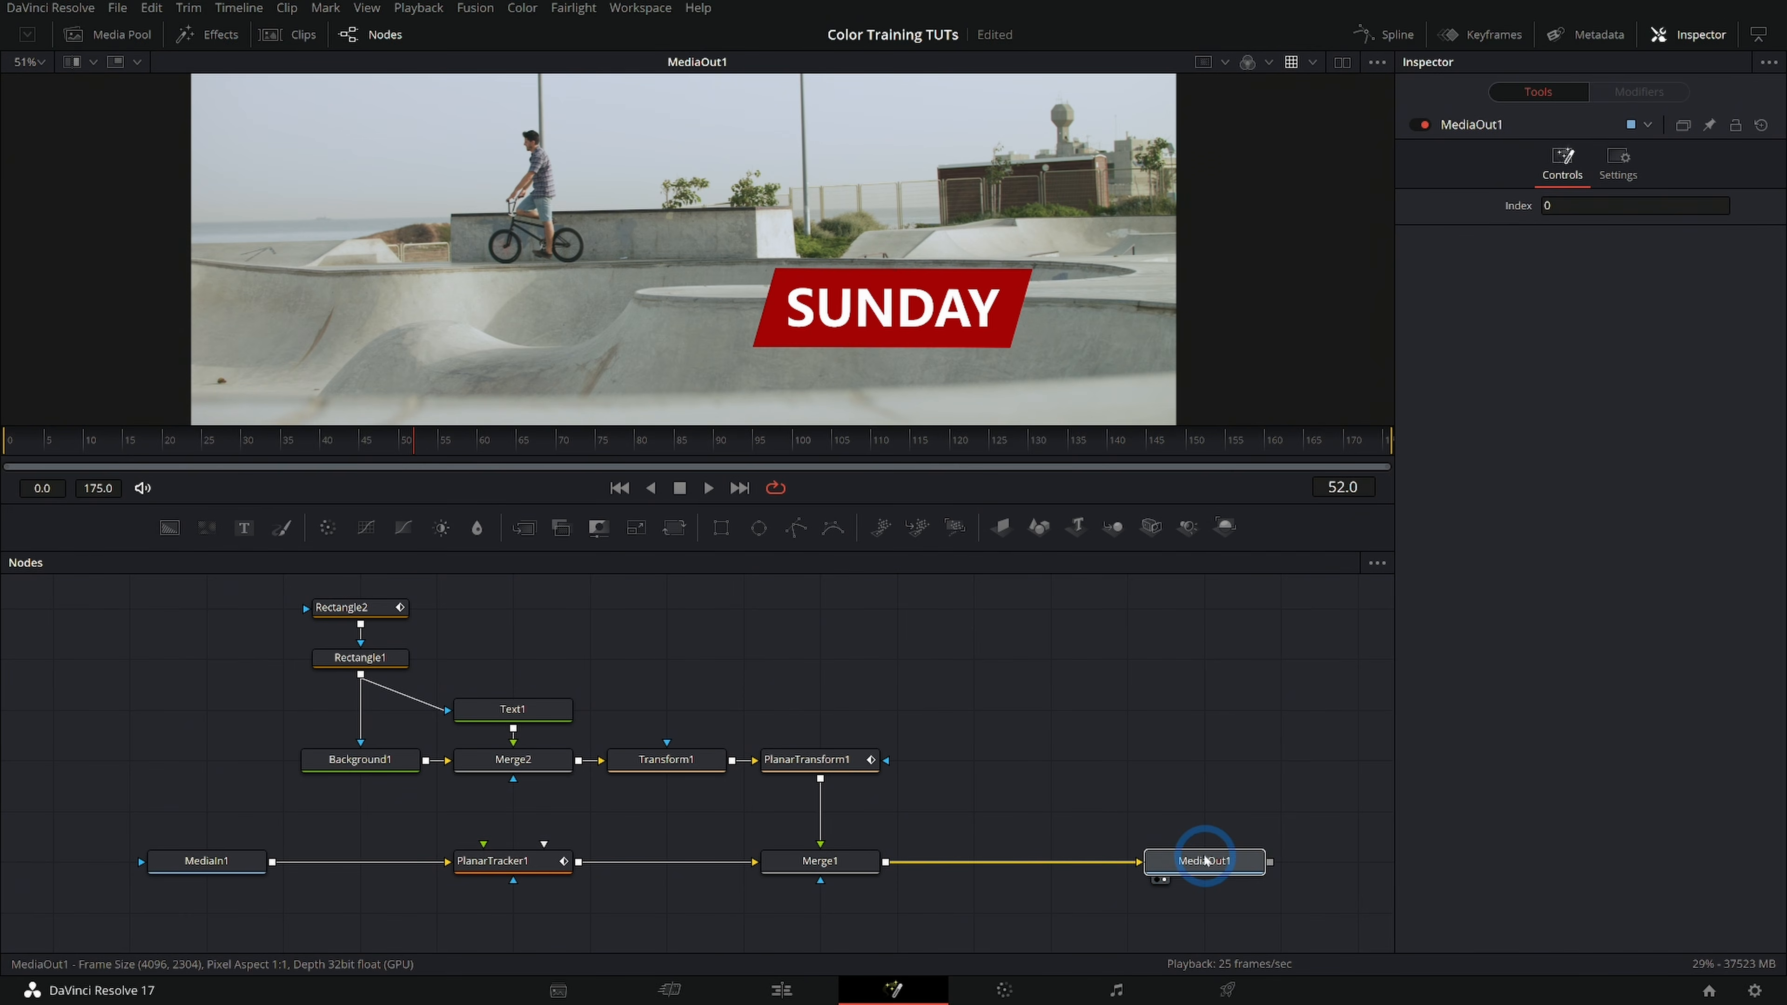
pyautogui.click(1148, 693)
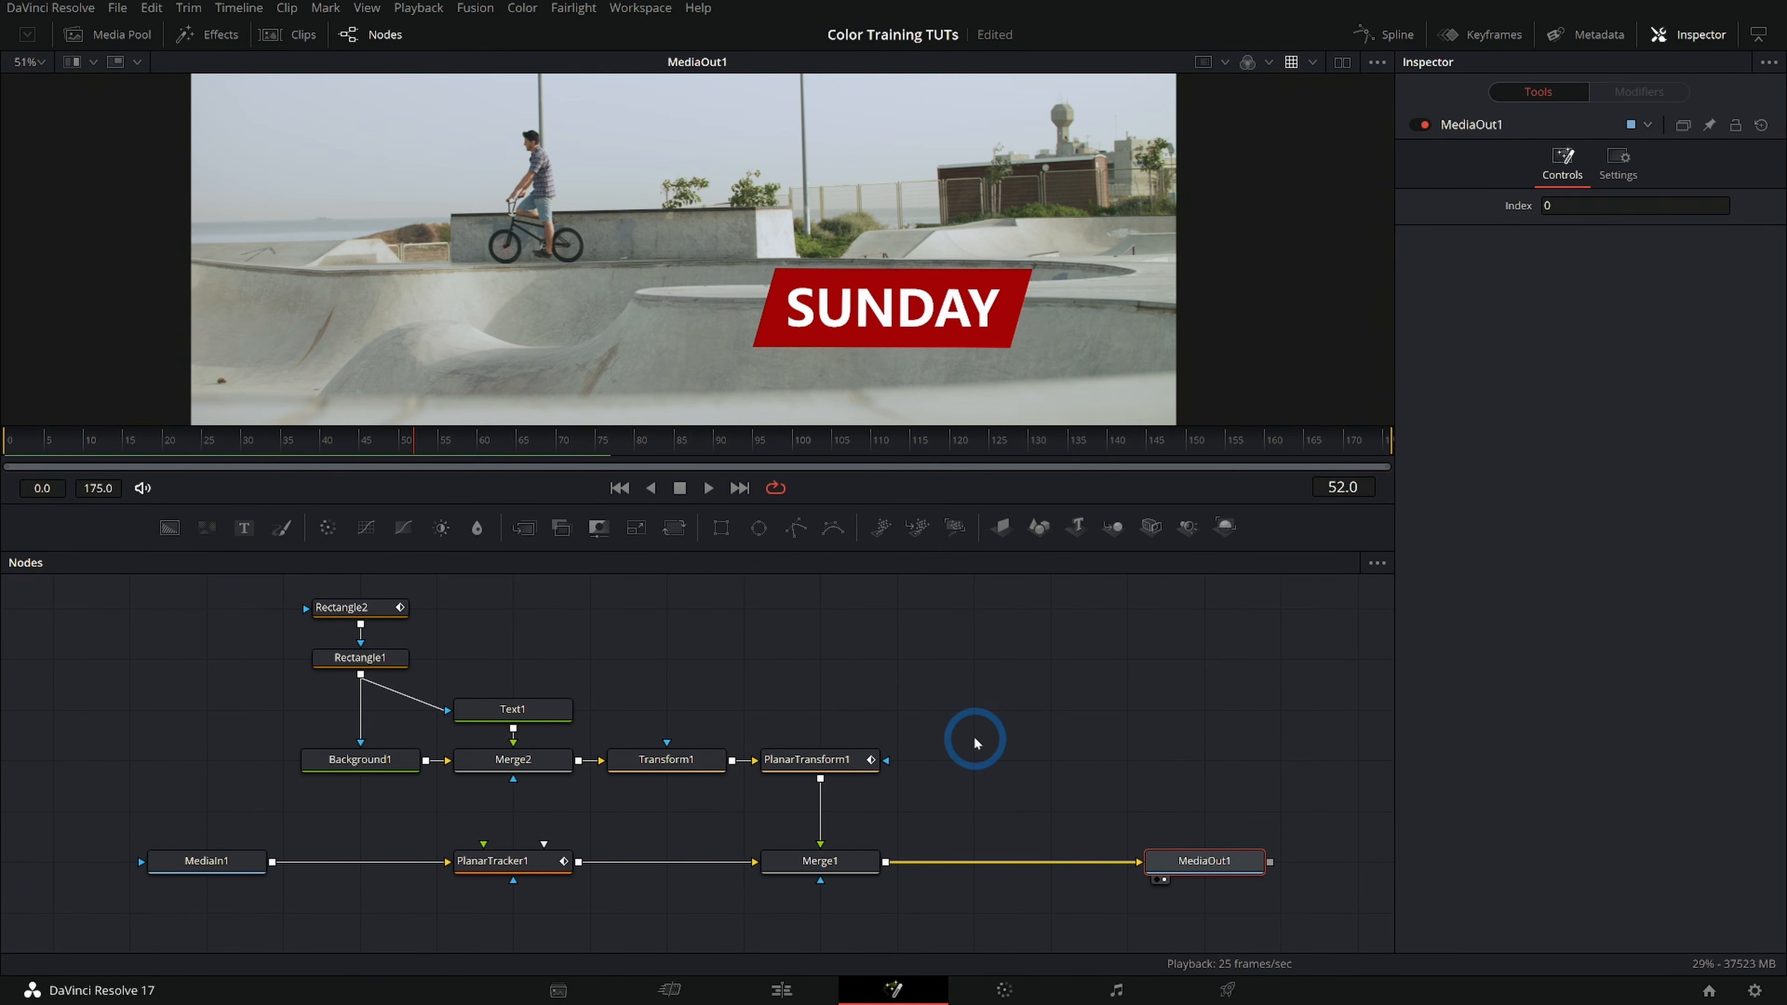
# Stack PlanarTransform1, Transform1, Merge2 and Text1 in a vertical column above Merge1
pyautogui.click(212, 862)
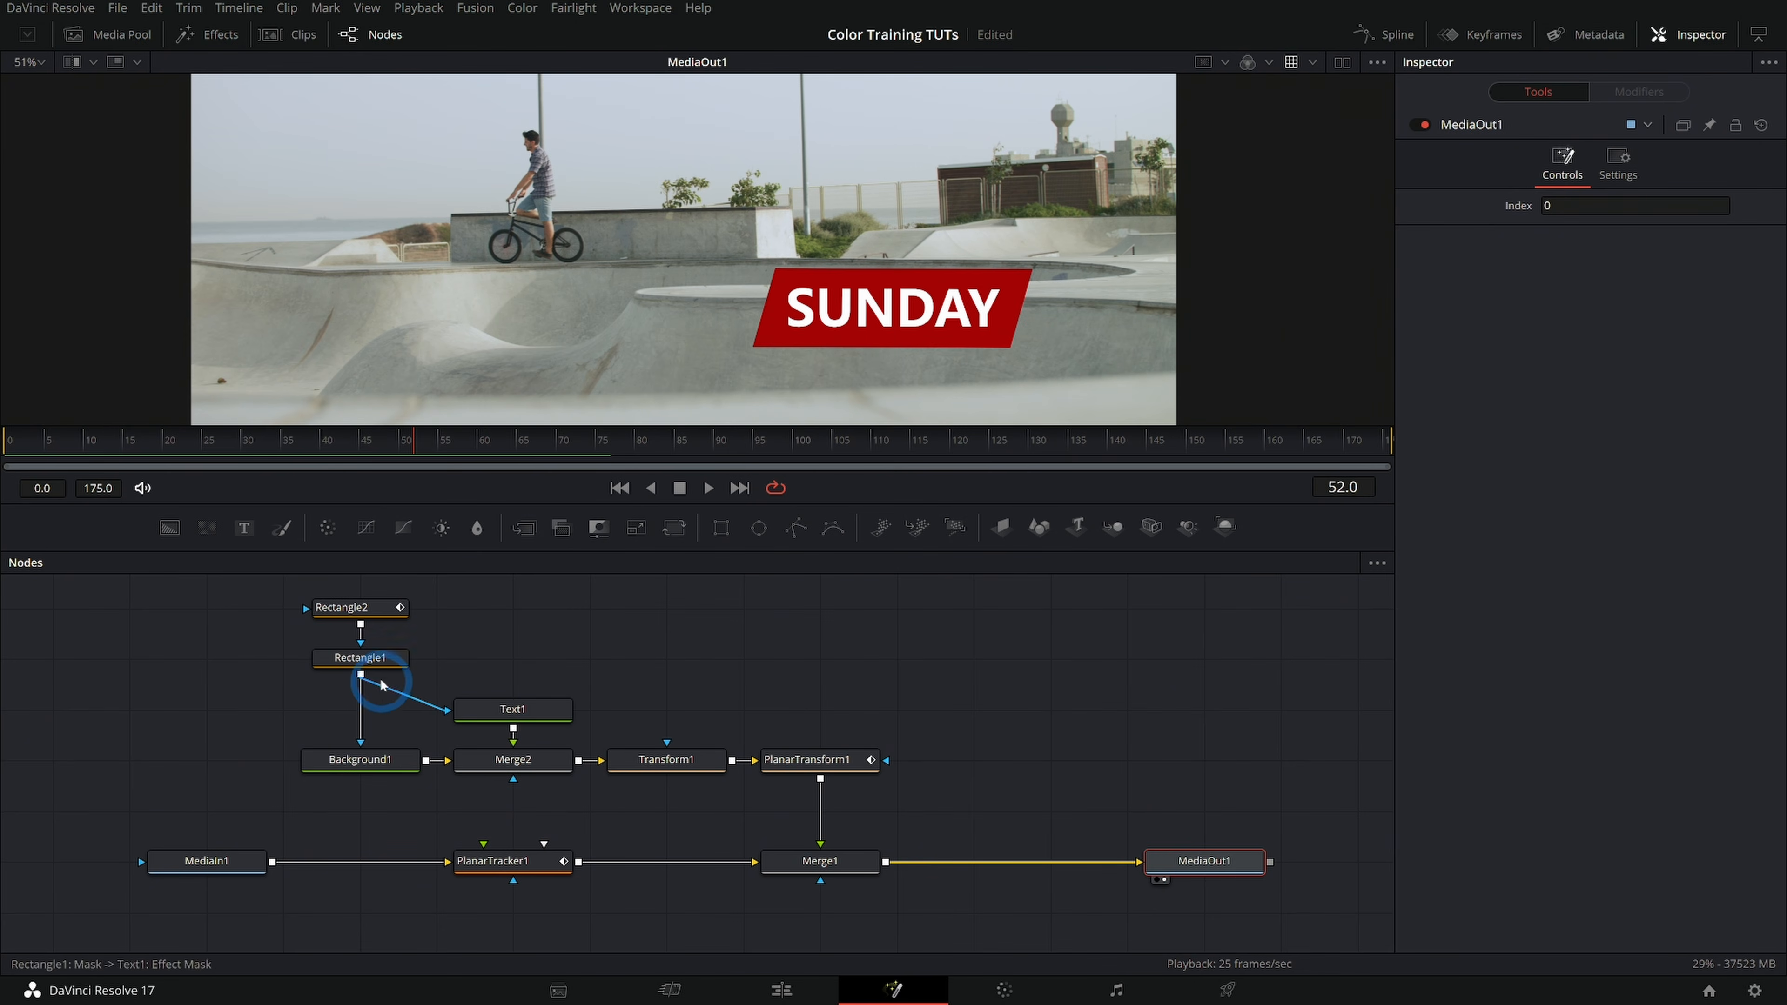
pyautogui.moveTo(626, 677); pyautogui.dragTo(610, 734)
pyautogui.moveTo(232, 637); pyautogui.dragTo(921, 860)
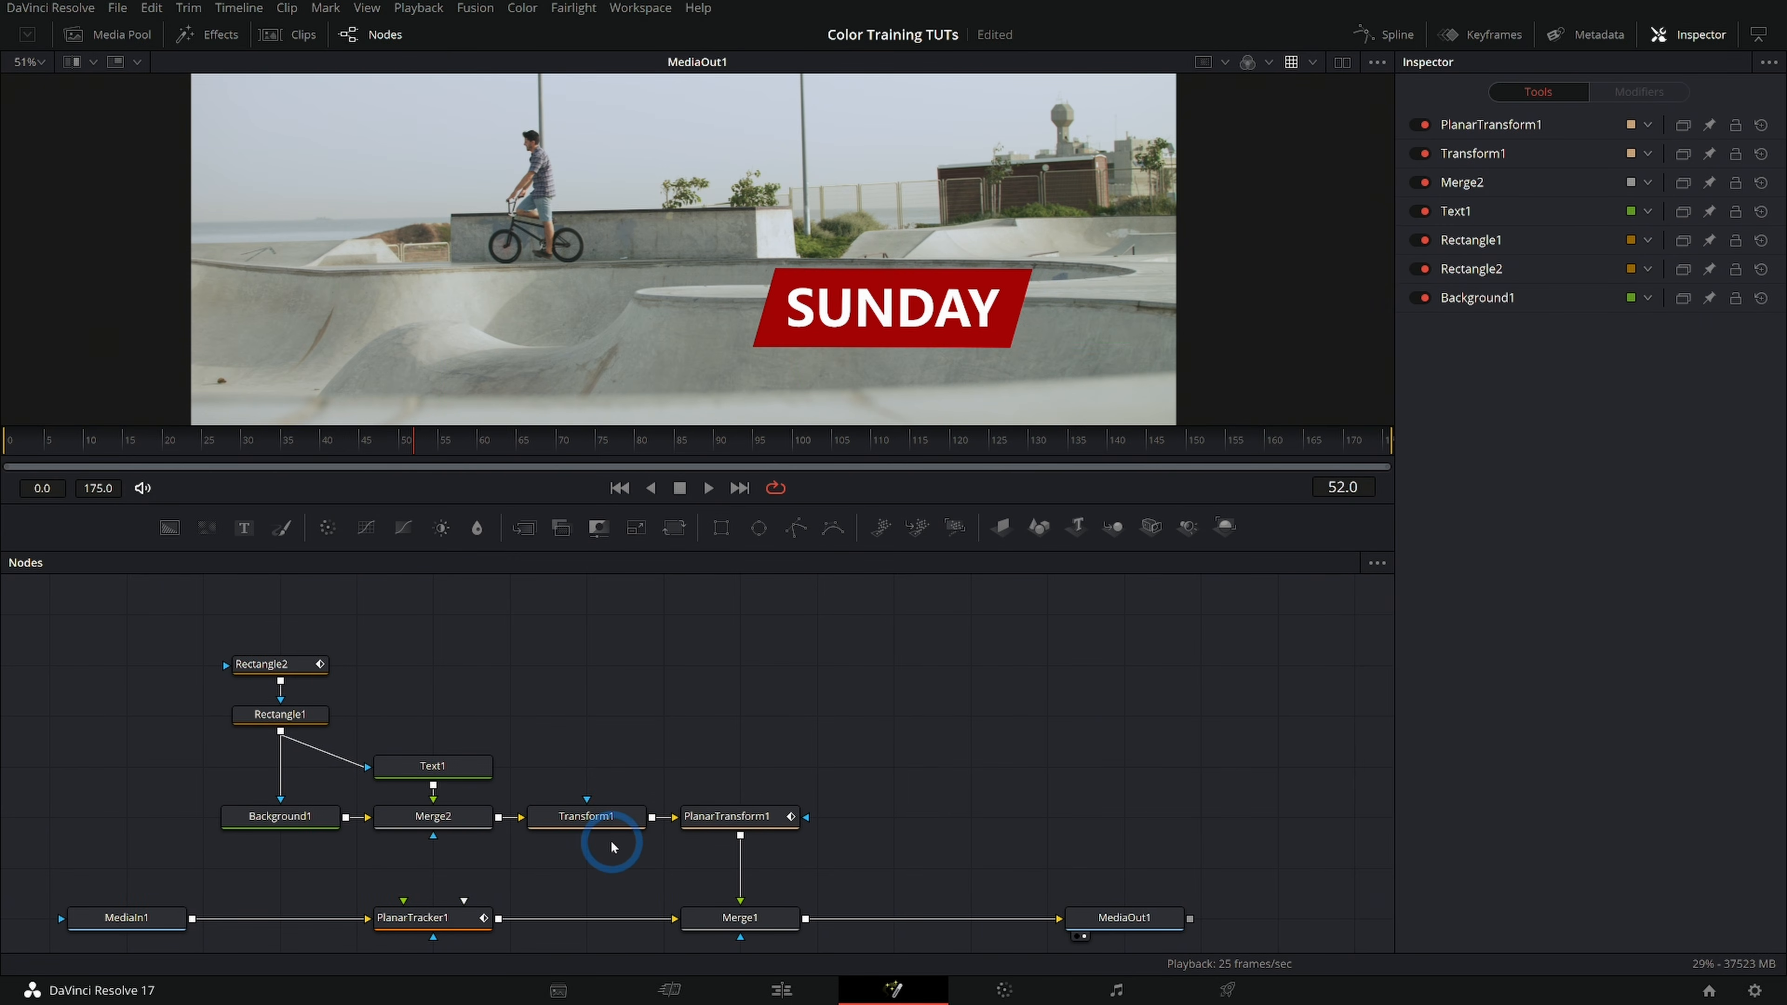
pyautogui.moveTo(711, 747); pyautogui.dragTo(792, 707)
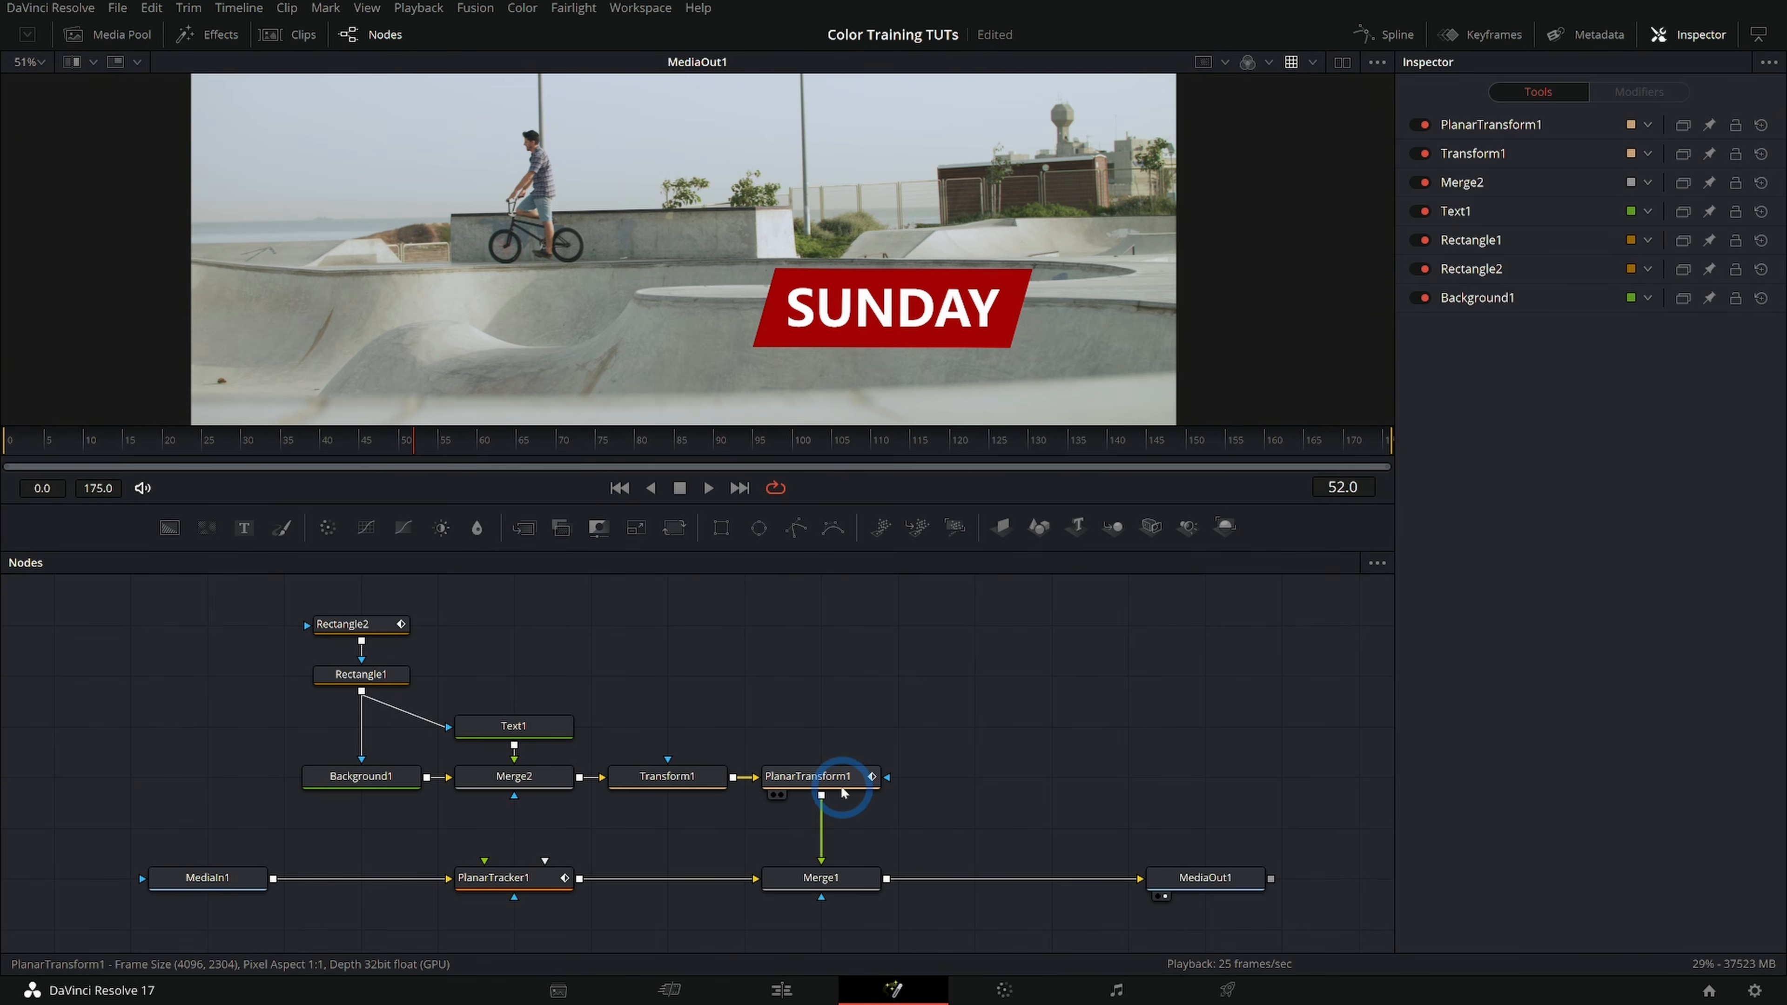
pyautogui.moveTo(518, 836); pyautogui.dragTo(671, 786)
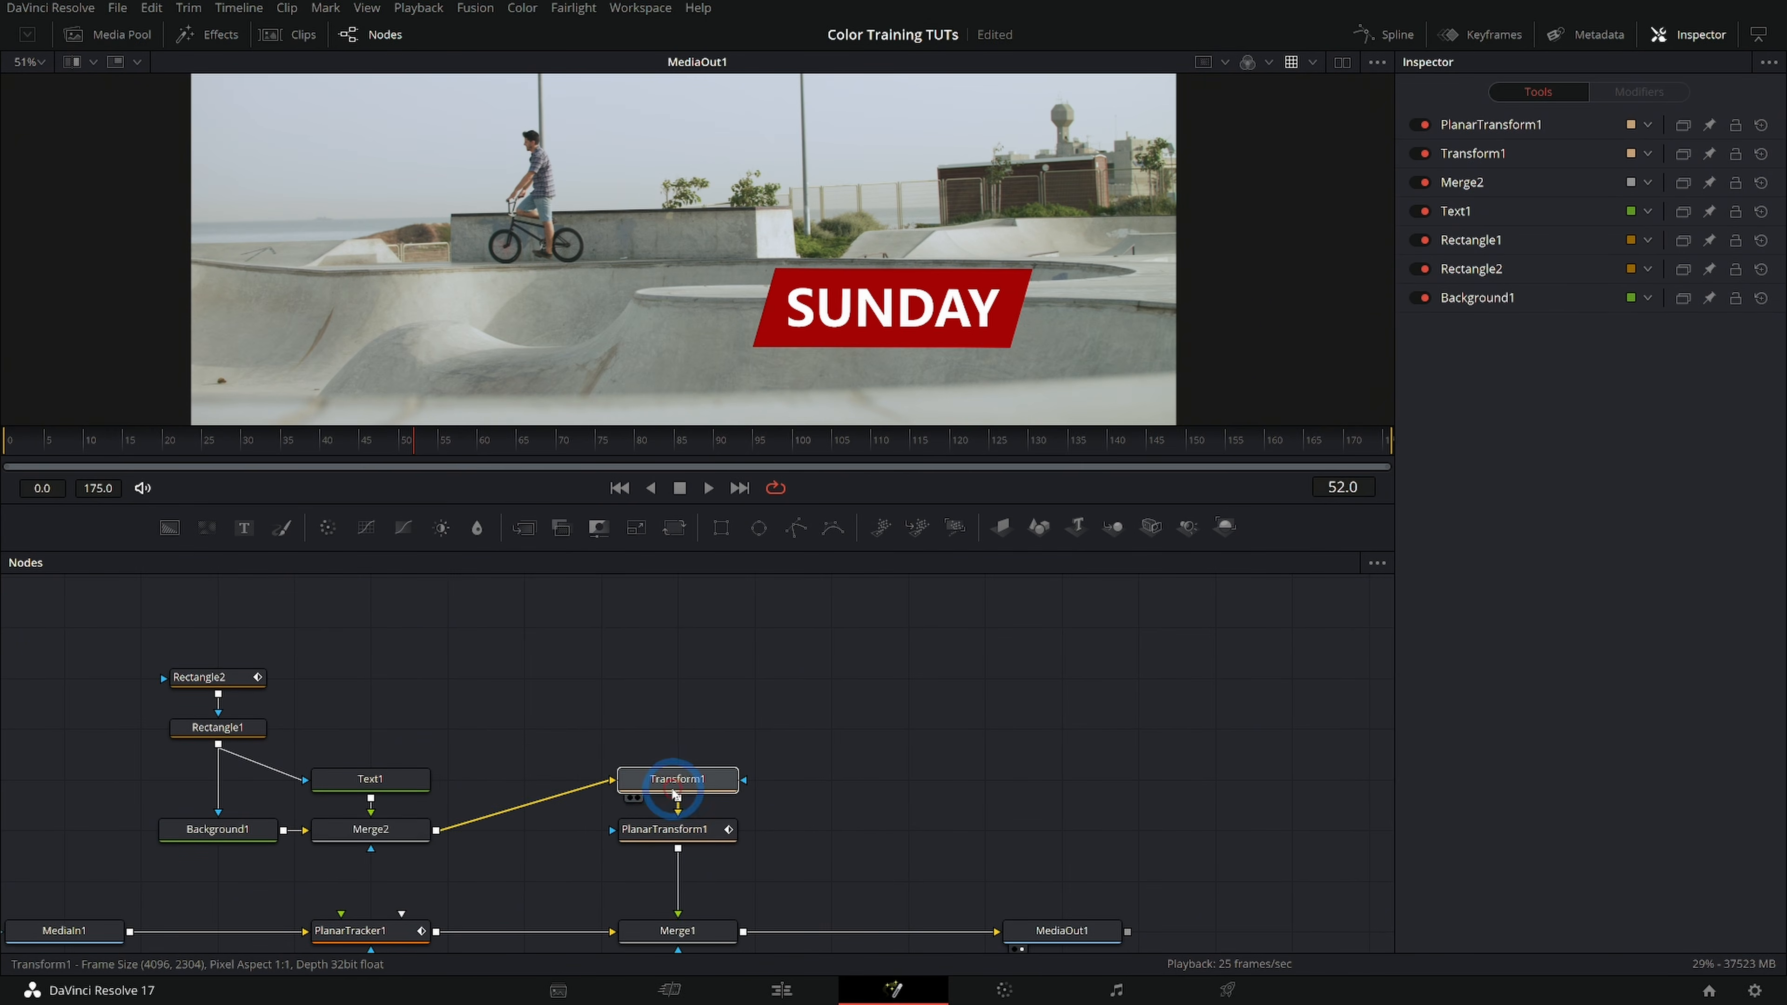
pyautogui.moveTo(386, 834); pyautogui.dragTo(668, 737)
pyautogui.moveTo(403, 775); pyautogui.dragTo(690, 682)
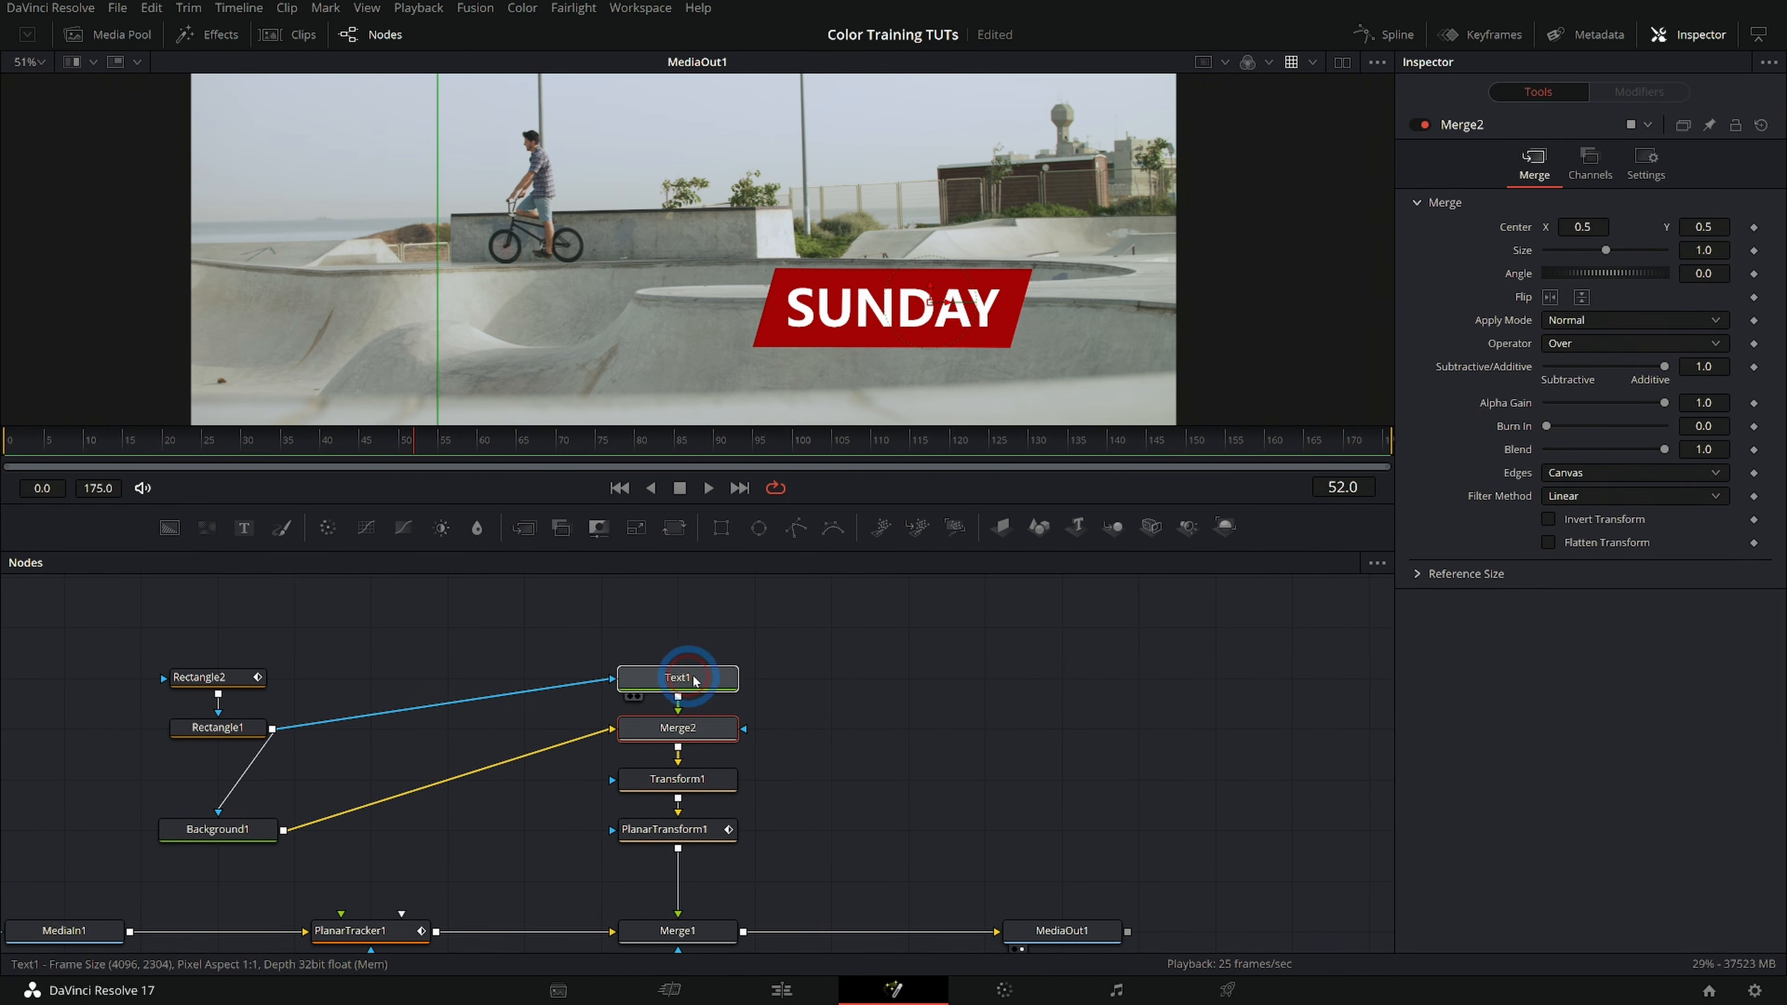
# Place Background1 beside Merge2 and move Rectangle1 and Rectangle2 above the title branch
pyautogui.moveTo(263, 826); pyautogui.dragTo(569, 726)
pyautogui.moveTo(239, 728); pyautogui.dragTo(680, 624)
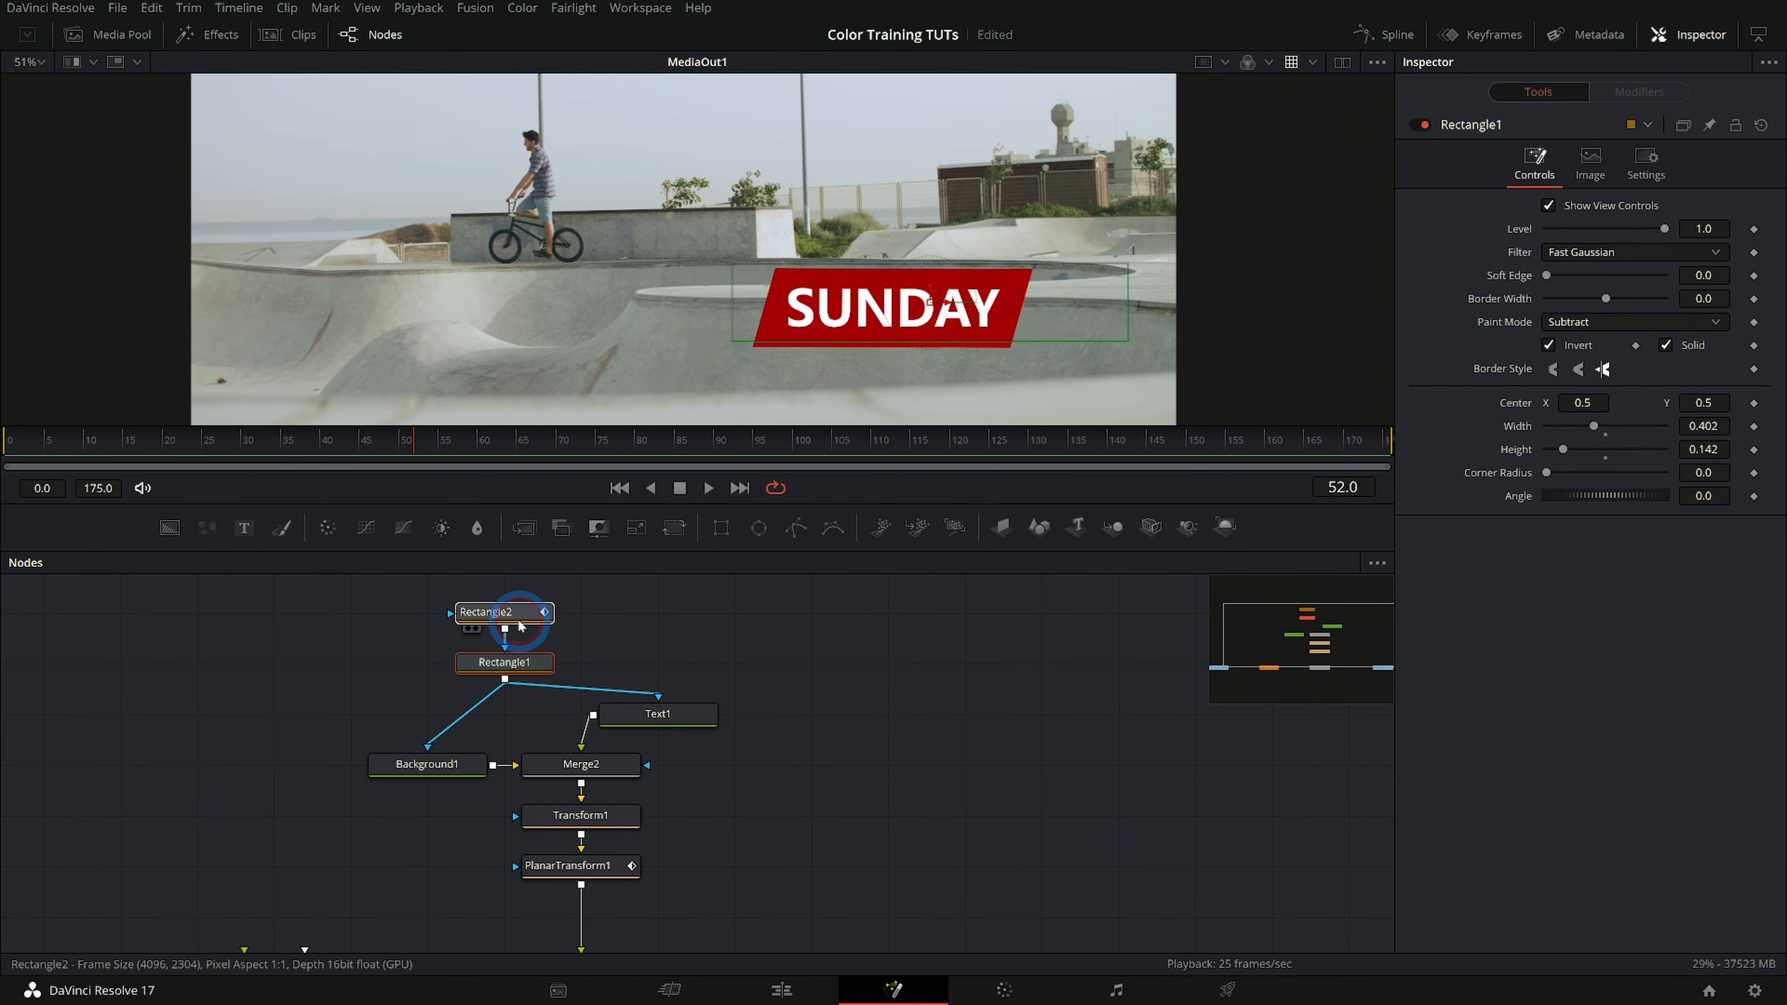
pyautogui.moveTo(523, 622); pyautogui.dragTo(523, 620)
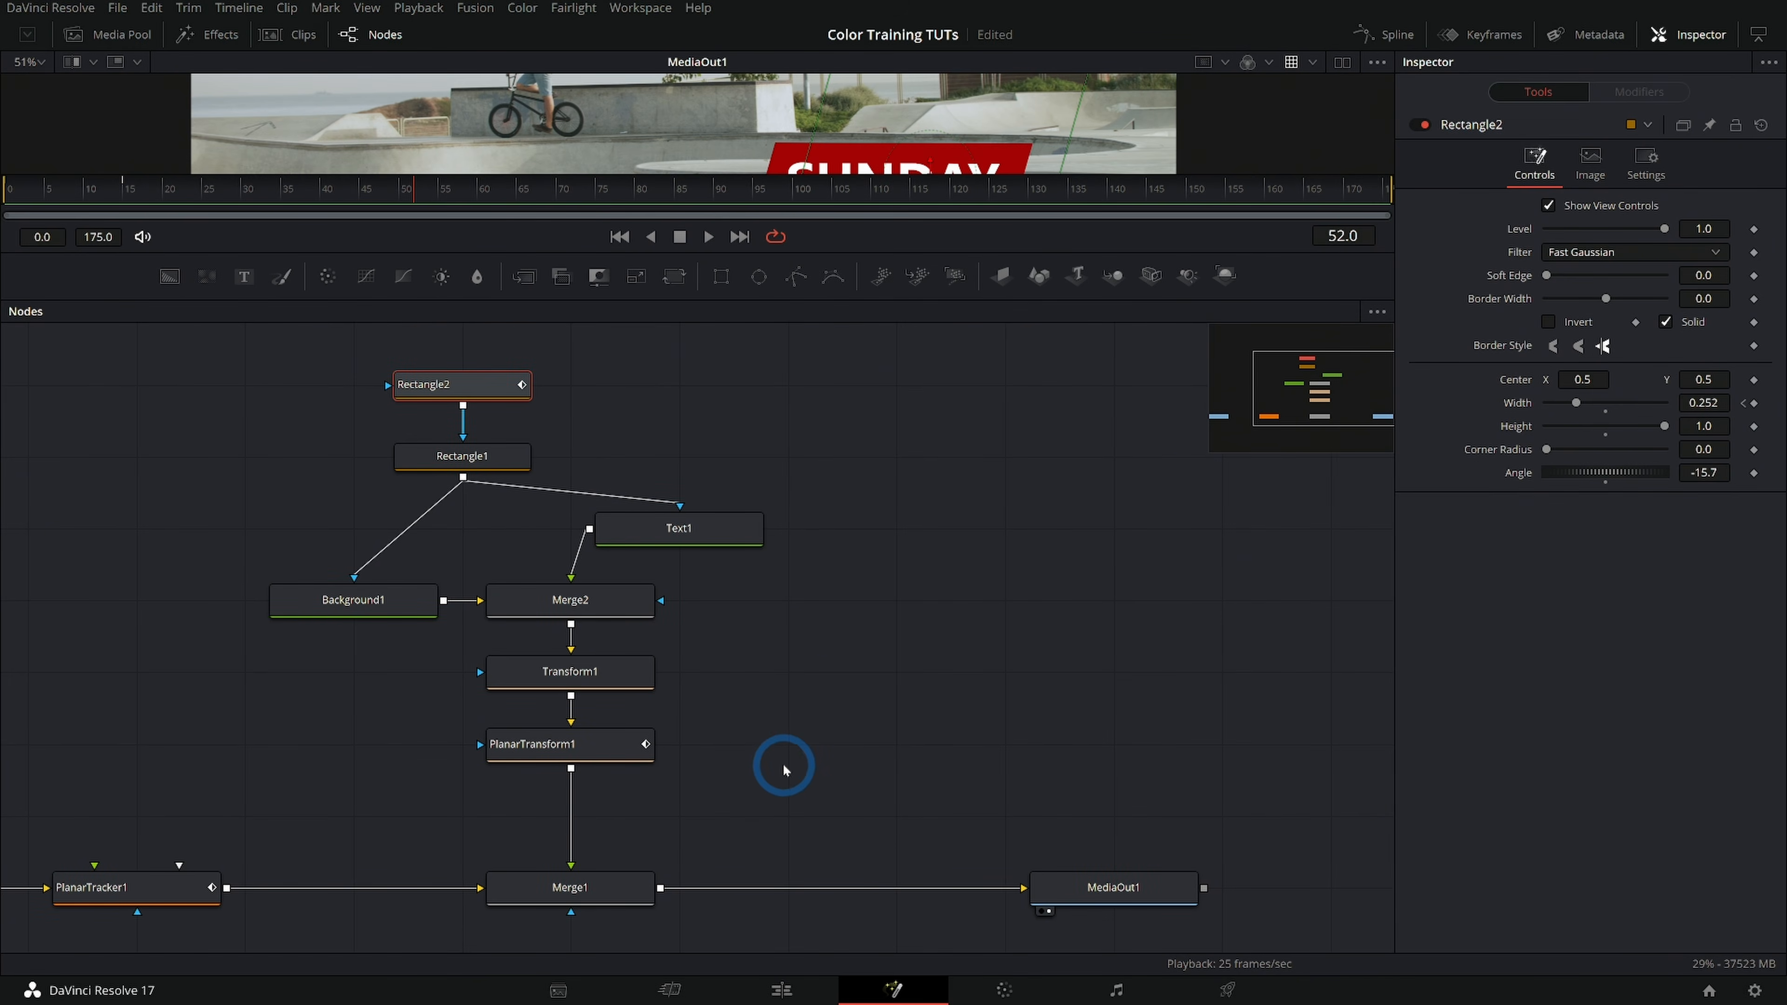
# Insert a Merge node between Merge1 and MediaOut1 and feed its foreground from a new Background node placed above it
pyautogui.scroll(-5, 766, 725)
pyautogui.moveTo(932, 766); pyautogui.dragTo(1025, 803)
pyautogui.click(806, 801)
pyautogui.click(550, 801)
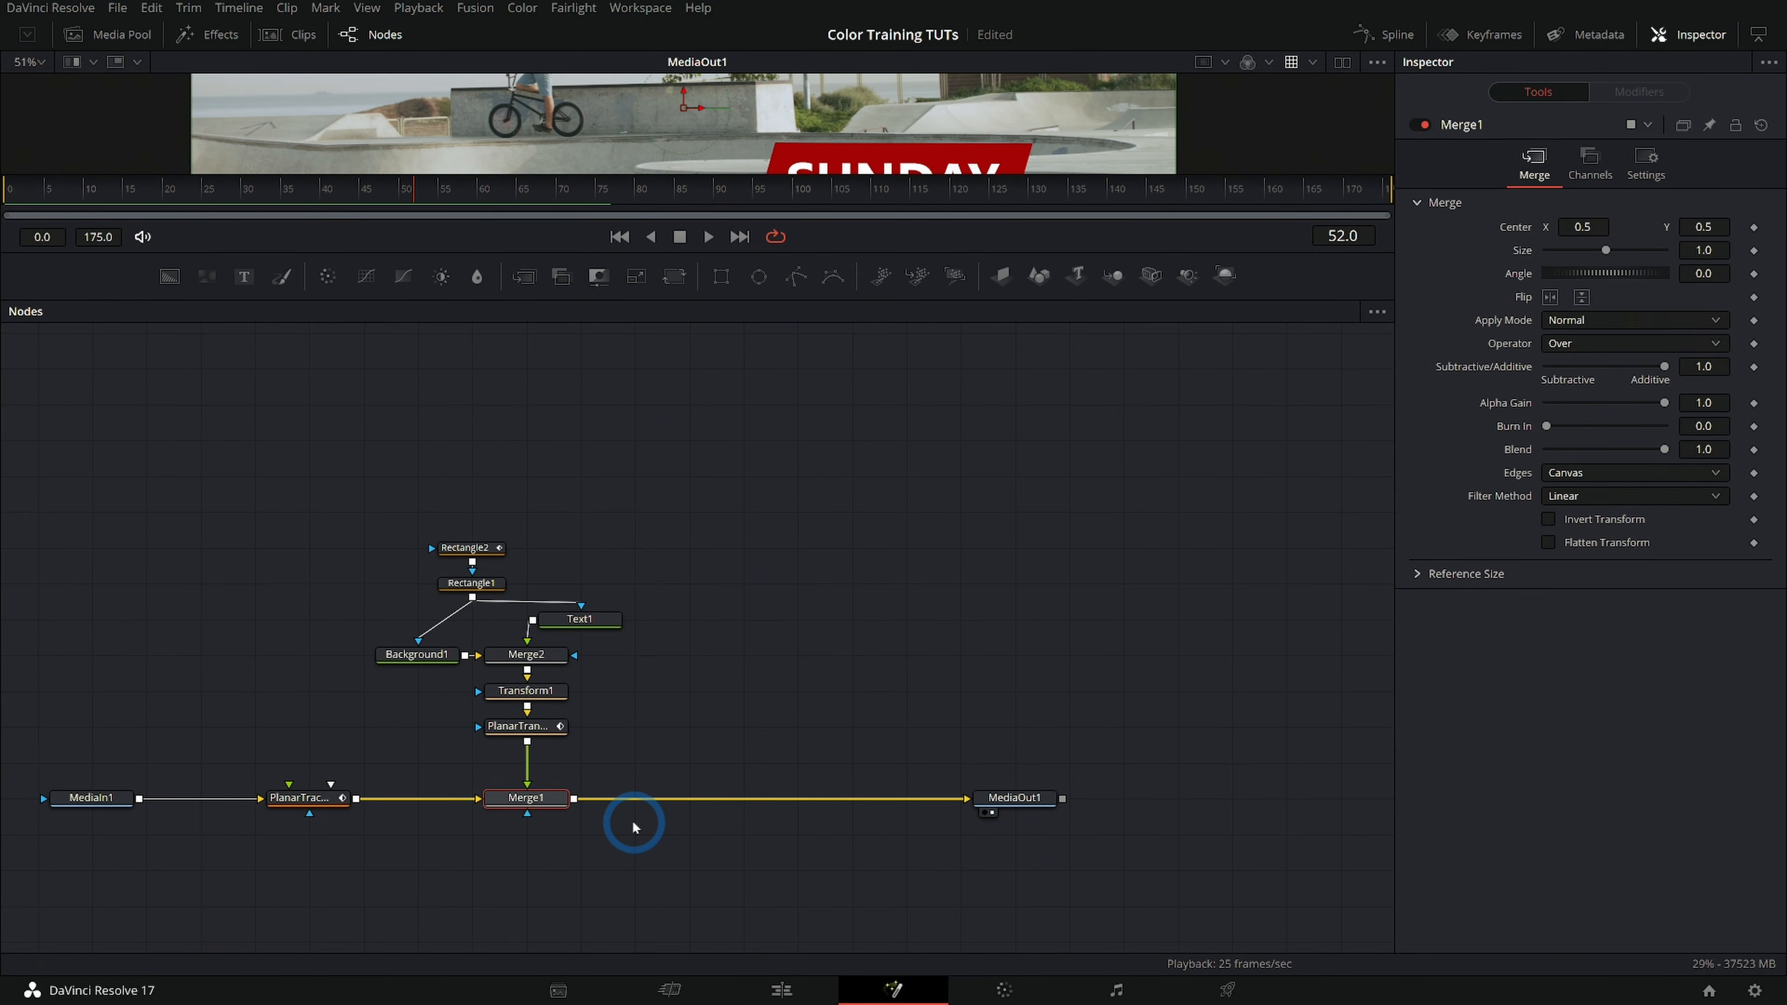
pyautogui.hotkey('shift', 'space')
pyautogui.write('merge')
pyautogui.press('Return')
pyautogui.moveTo(633, 805); pyautogui.dragTo(782, 807)
pyautogui.click(757, 667)
pyautogui.moveTo(804, 736); pyautogui.dragTo(805, 736)
# Connect Rectangle1 as the mask of Background2 and move both rectangle nodes between the two branches, raised above them
pyautogui.click(633, 691)
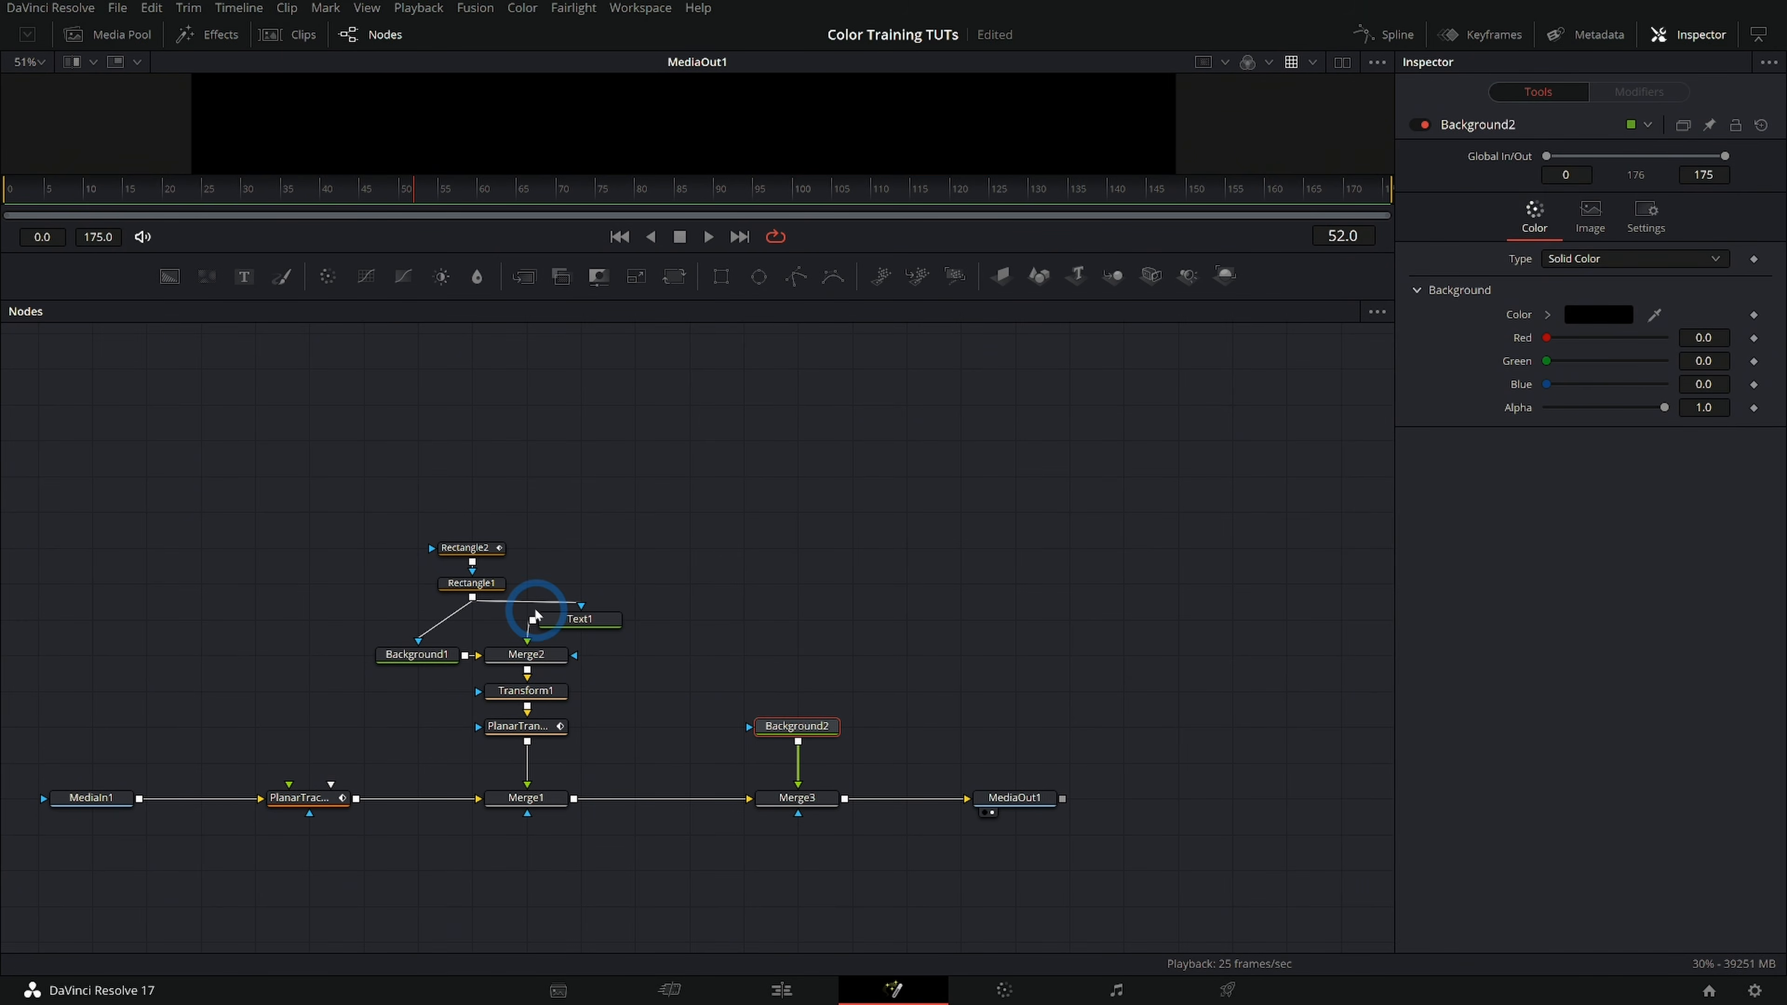
pyautogui.moveTo(558, 581); pyautogui.dragTo(417, 520)
pyautogui.moveTo(496, 582); pyautogui.dragTo(823, 751)
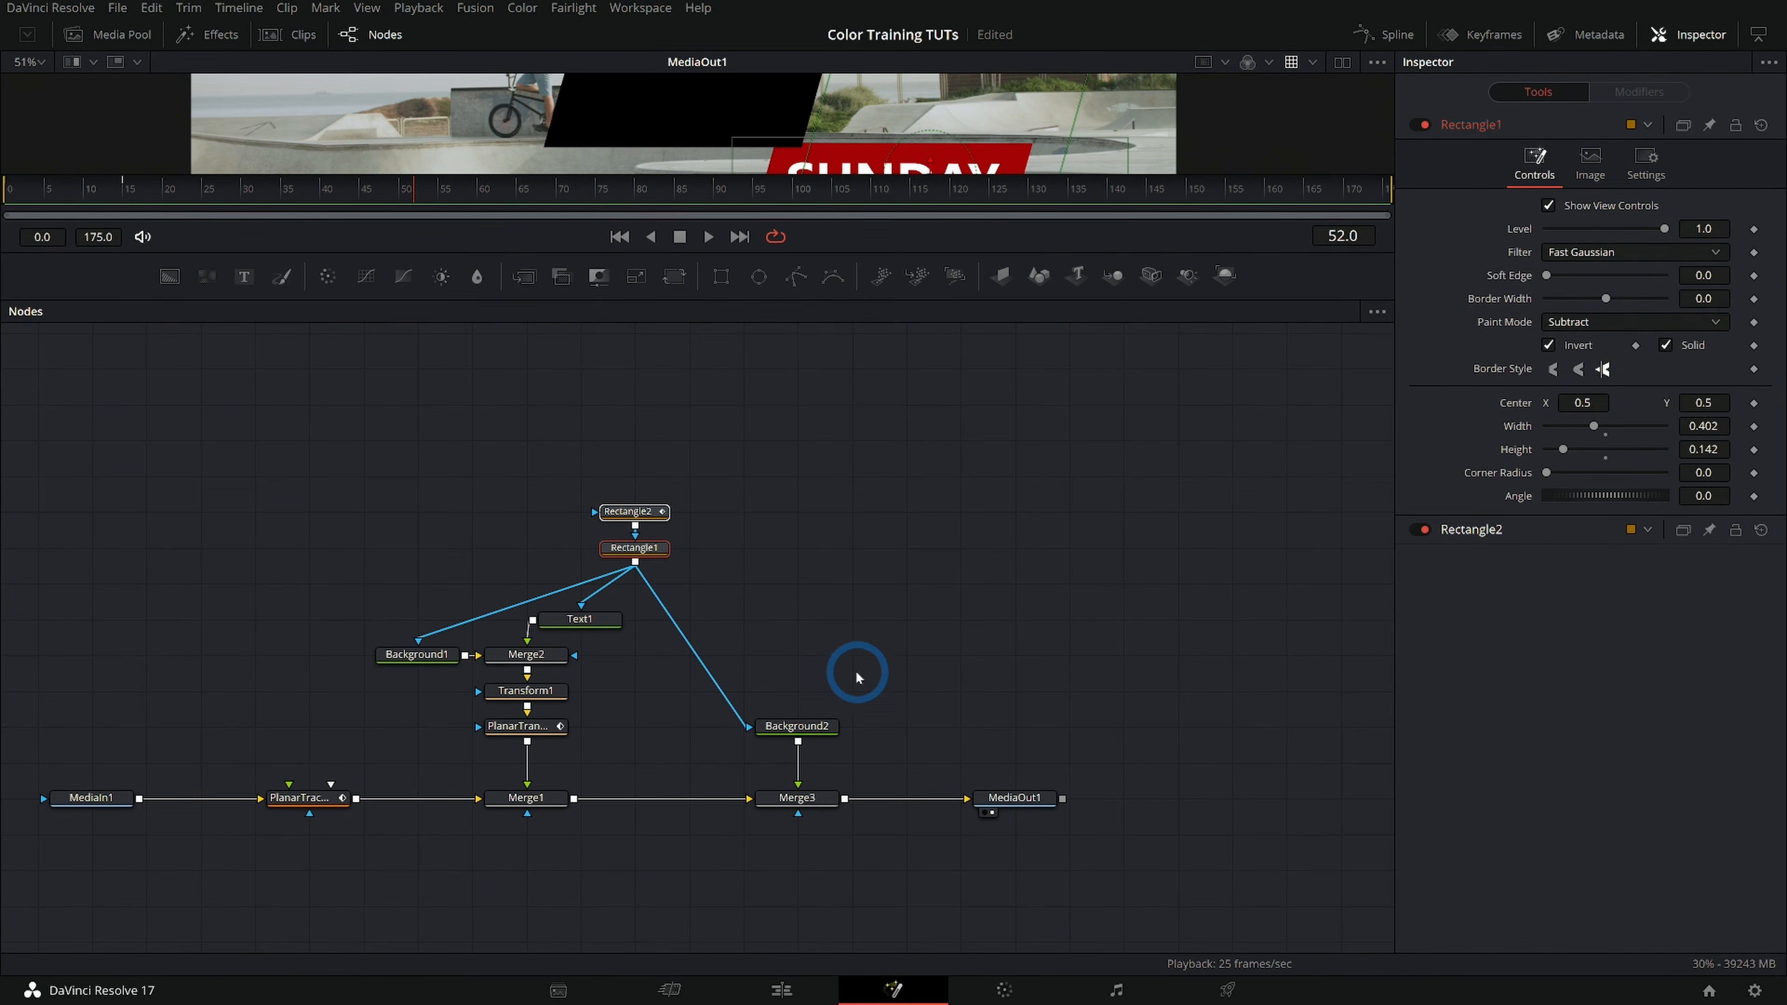
pyautogui.click(648, 555)
pyautogui.moveTo(650, 556); pyautogui.dragTo(651, 521)
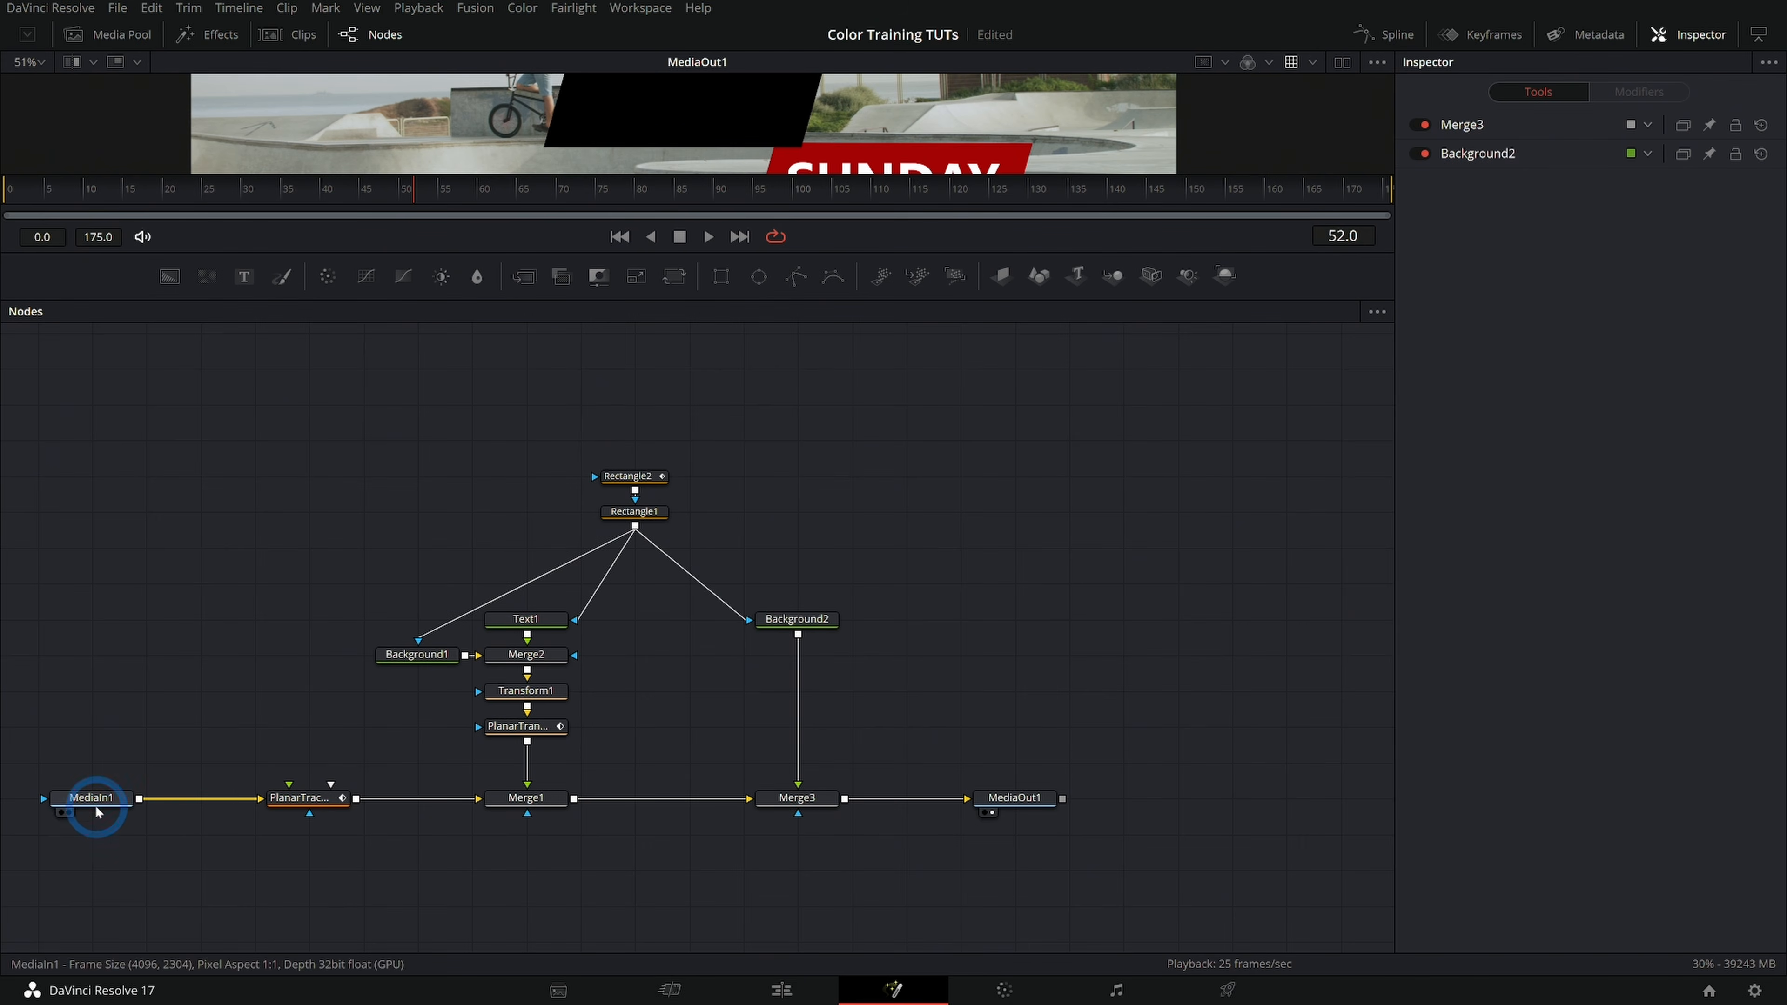
# Add an Ellipse mask node directly below Merge1 and connect it to Merge1's mask input
pyautogui.click(96, 809)
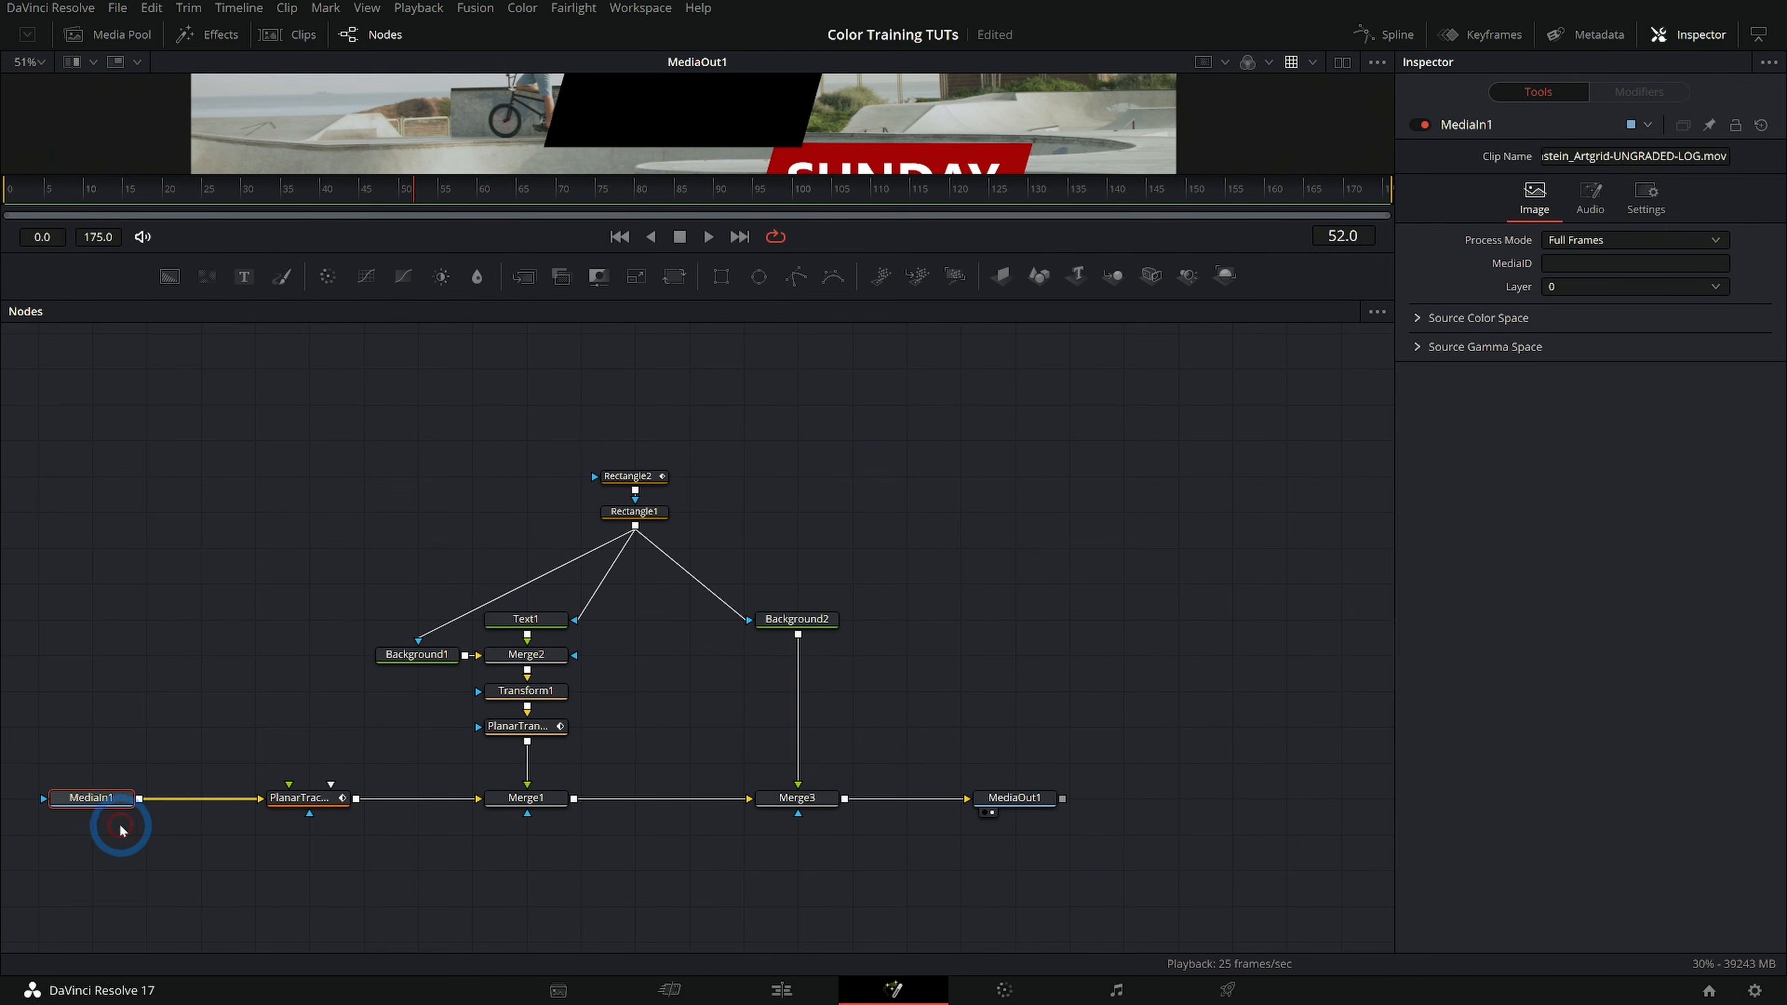
pyautogui.scroll(4, 81, 810)
pyautogui.moveTo(81, 810); pyautogui.dragTo(236, 771)
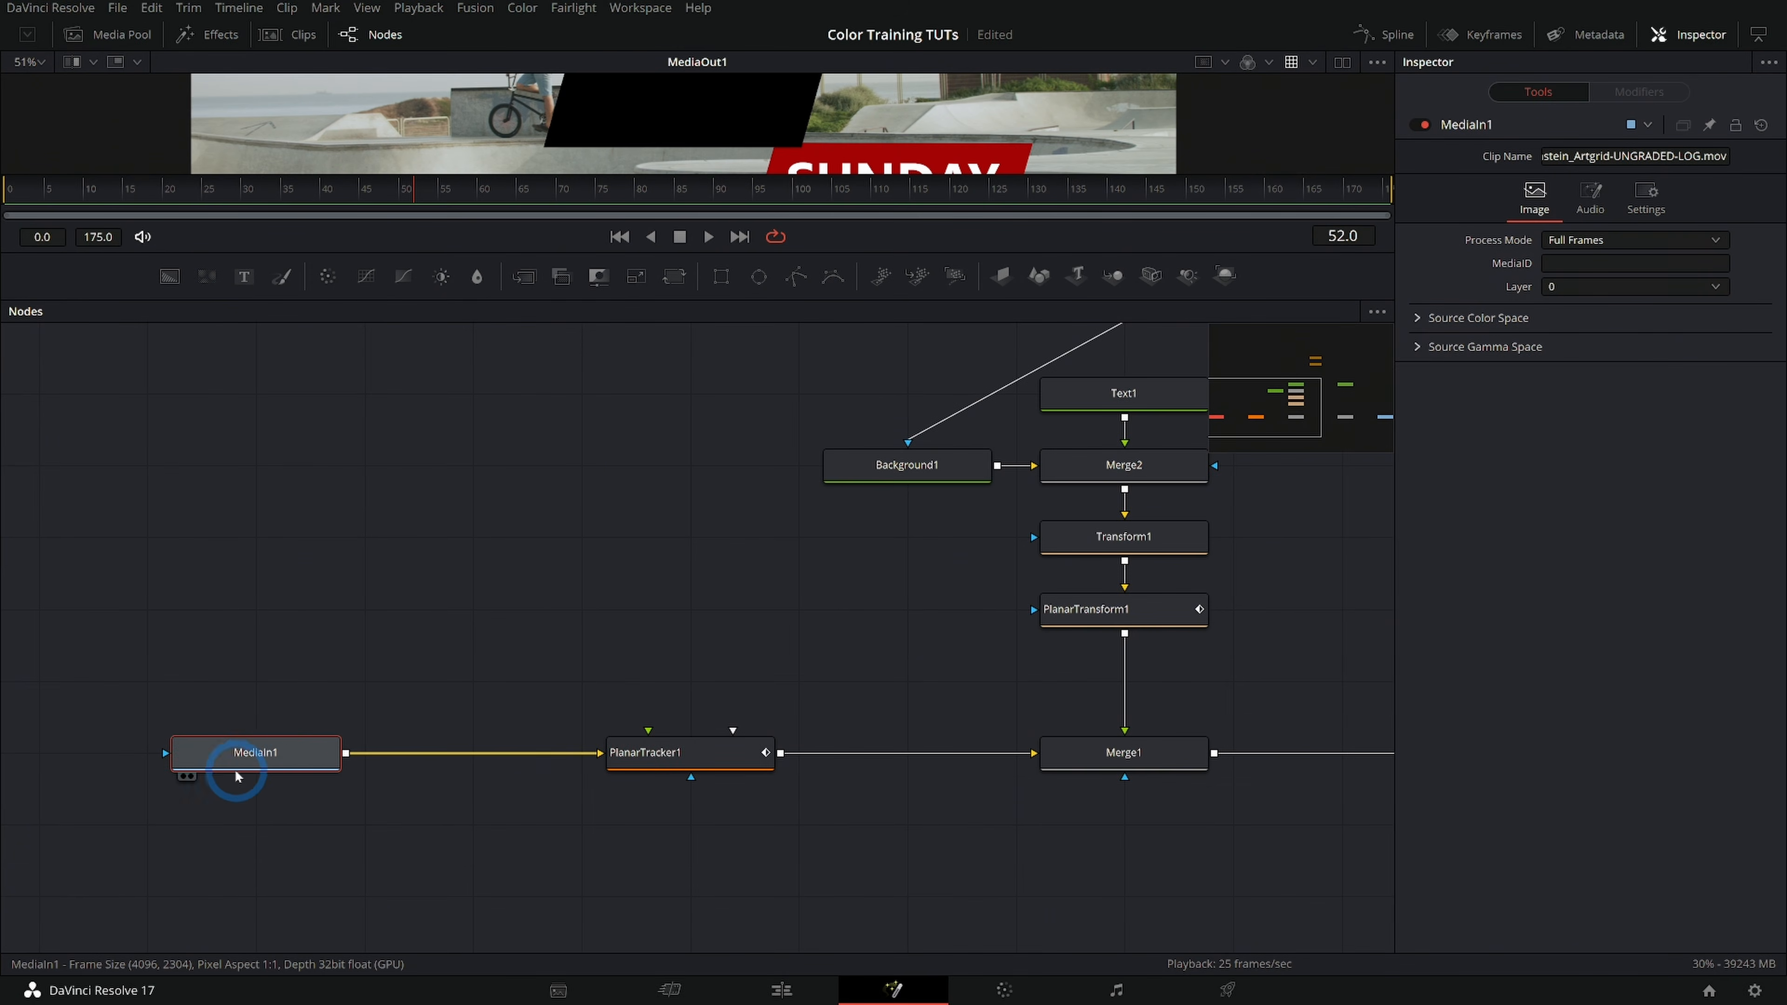
pyautogui.moveTo(1021, 782); pyautogui.dragTo(492, 803)
pyautogui.moveTo(650, 604); pyautogui.dragTo(630, 675)
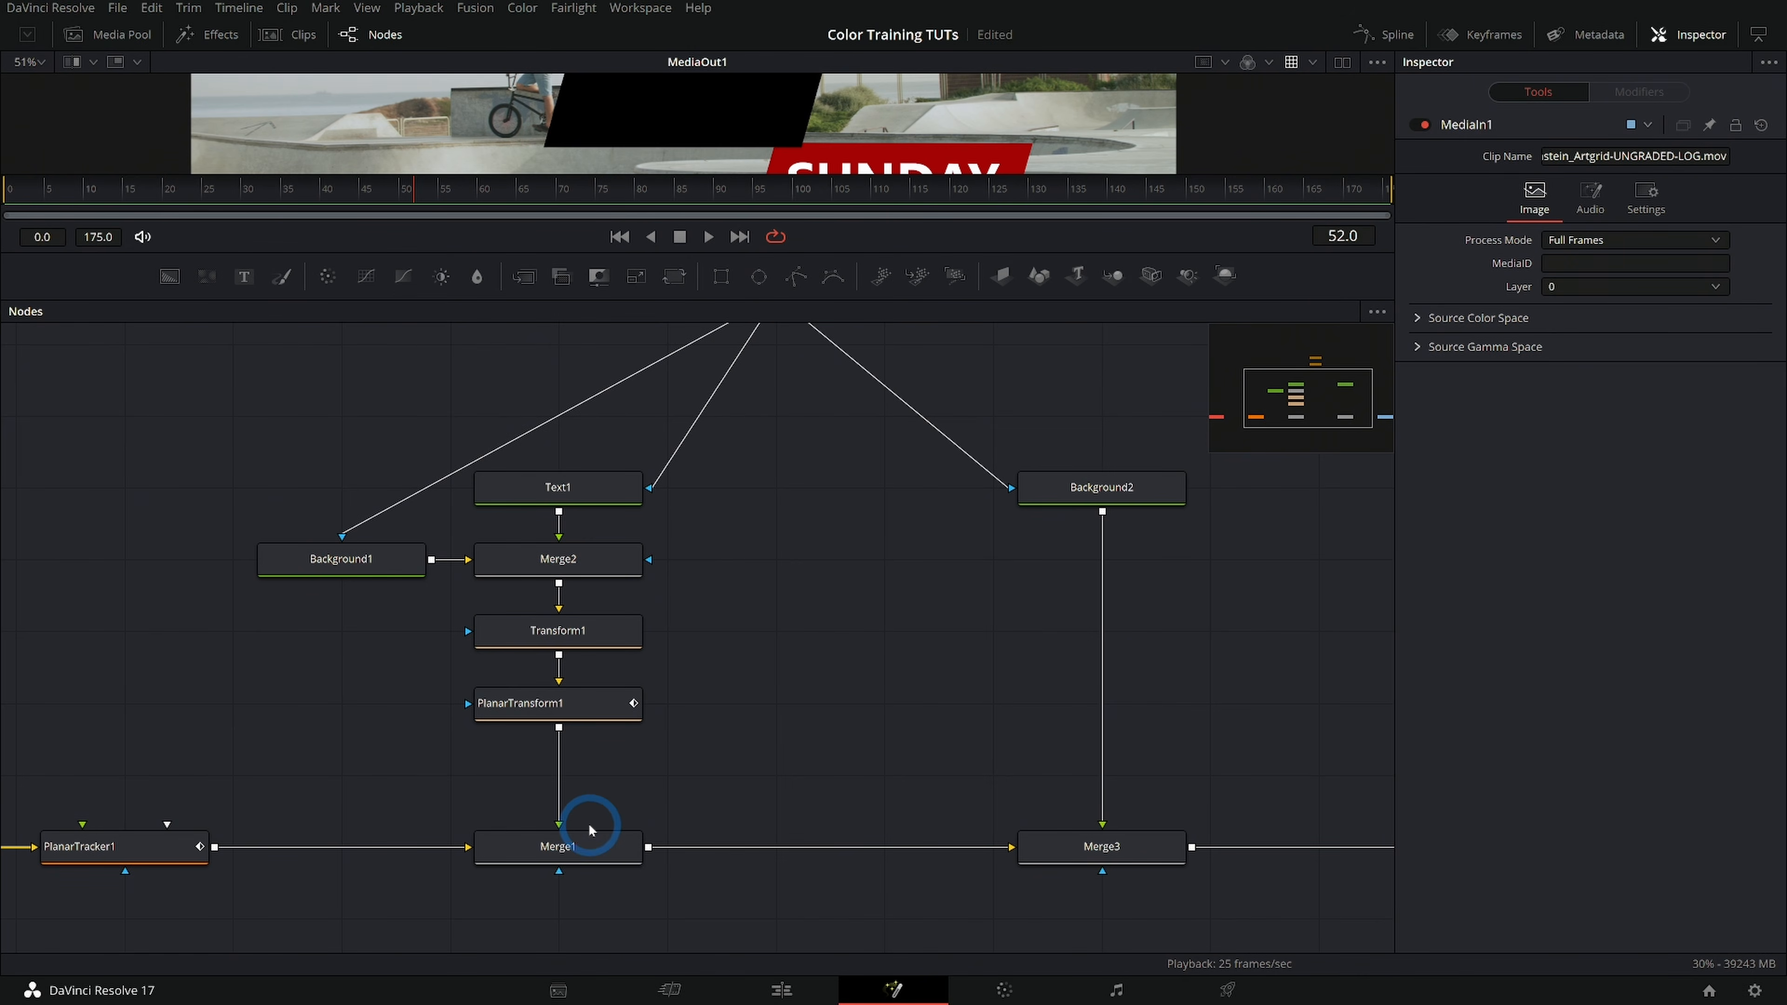
pyautogui.moveTo(616, 830); pyautogui.dragTo(650, 680)
pyautogui.moveTo(1007, 274); pyautogui.dragTo(592, 721)
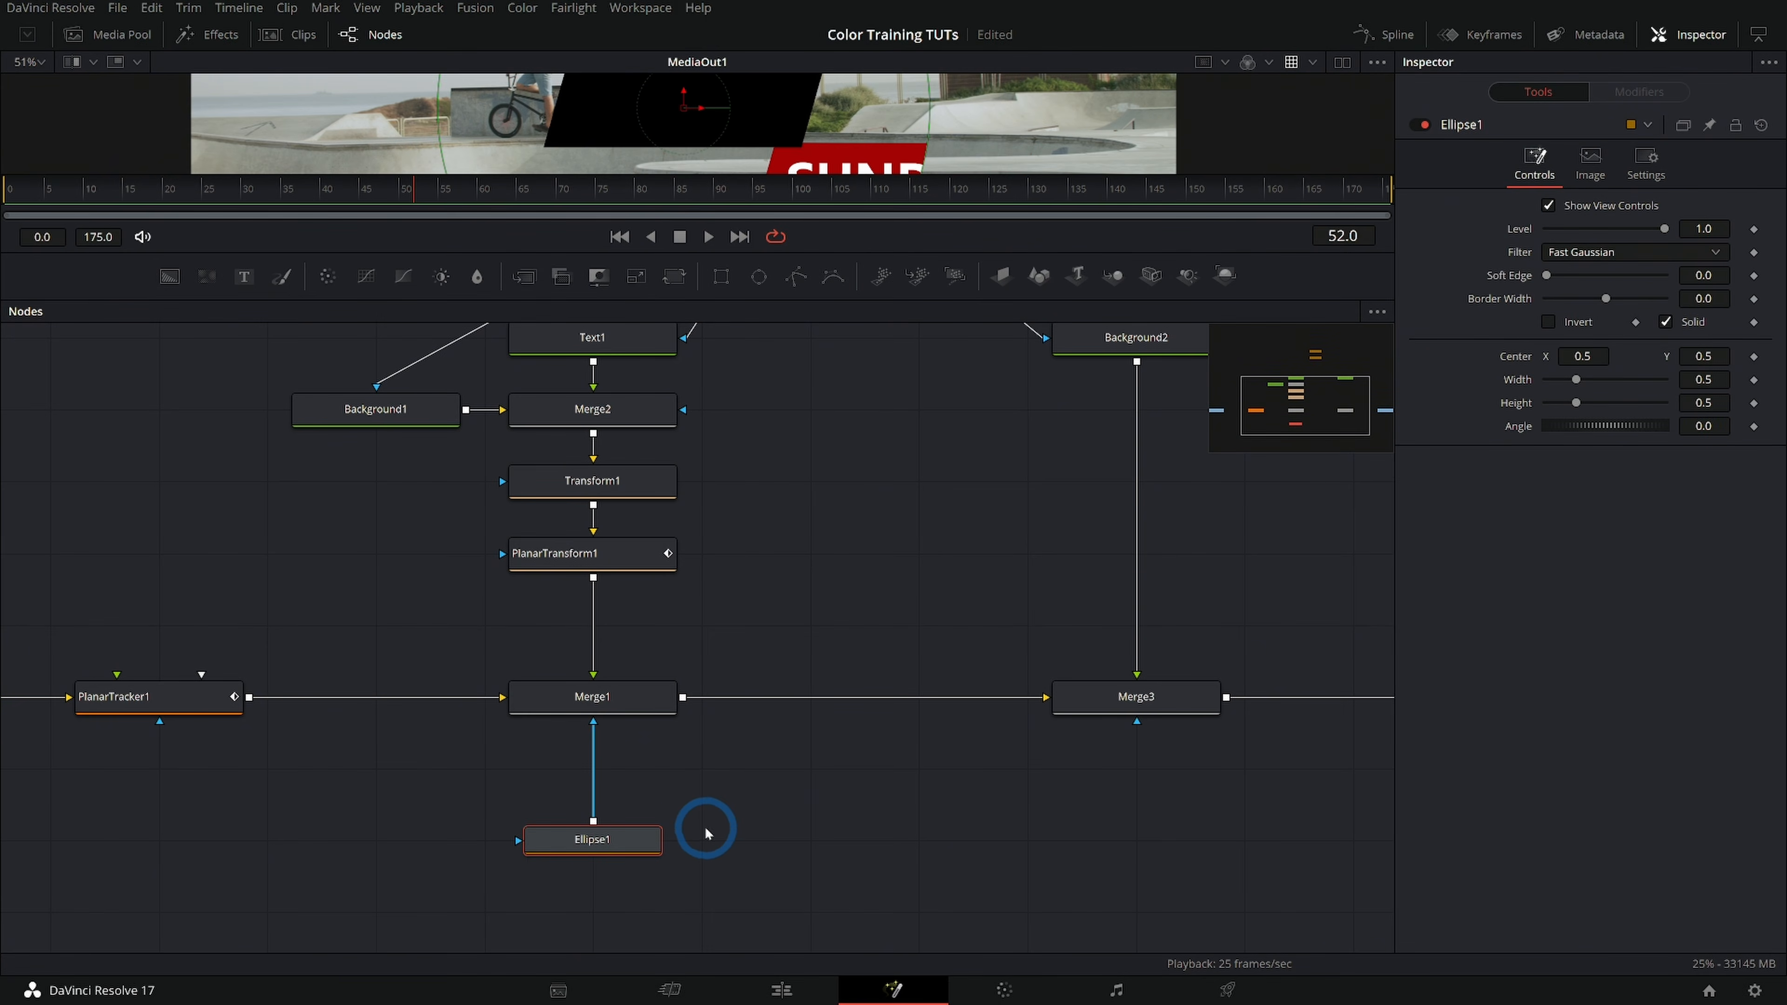
pyautogui.moveTo(705, 826); pyautogui.dragTo(746, 795)
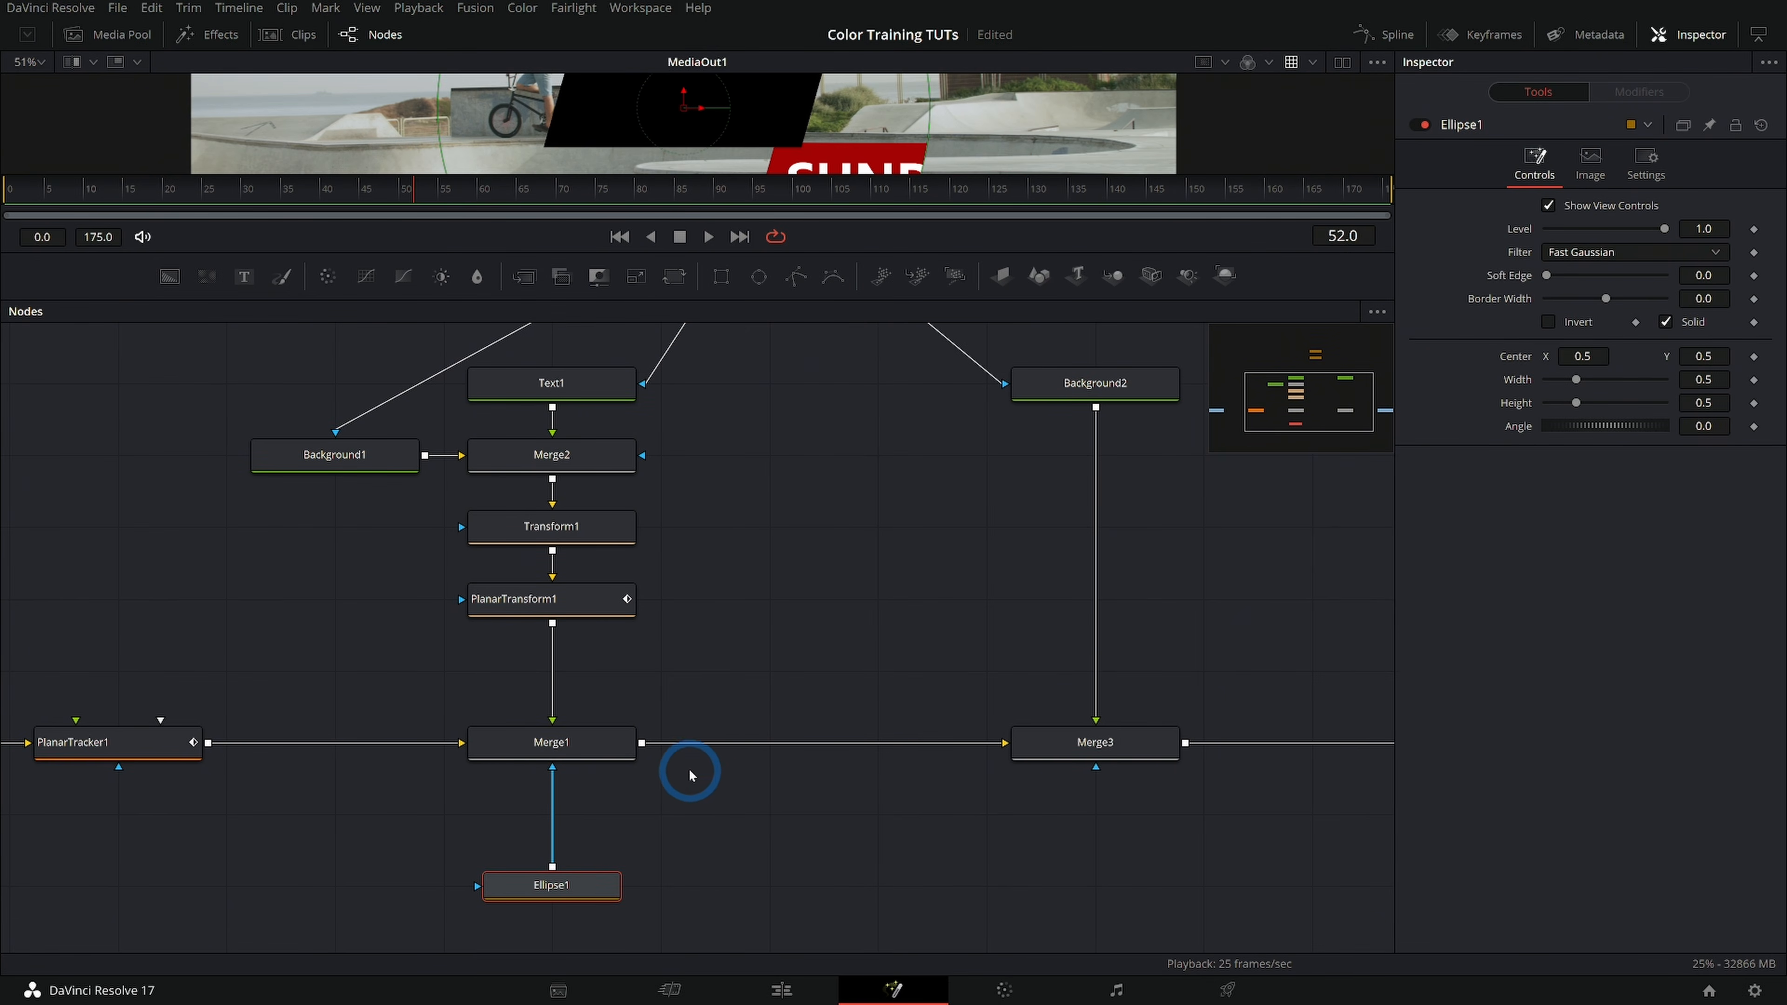
# Disconnect Rectangle1's mask from Background2 and move Background2 down to sit just above Merge3
pyautogui.hotkey('ctrl', 'f')
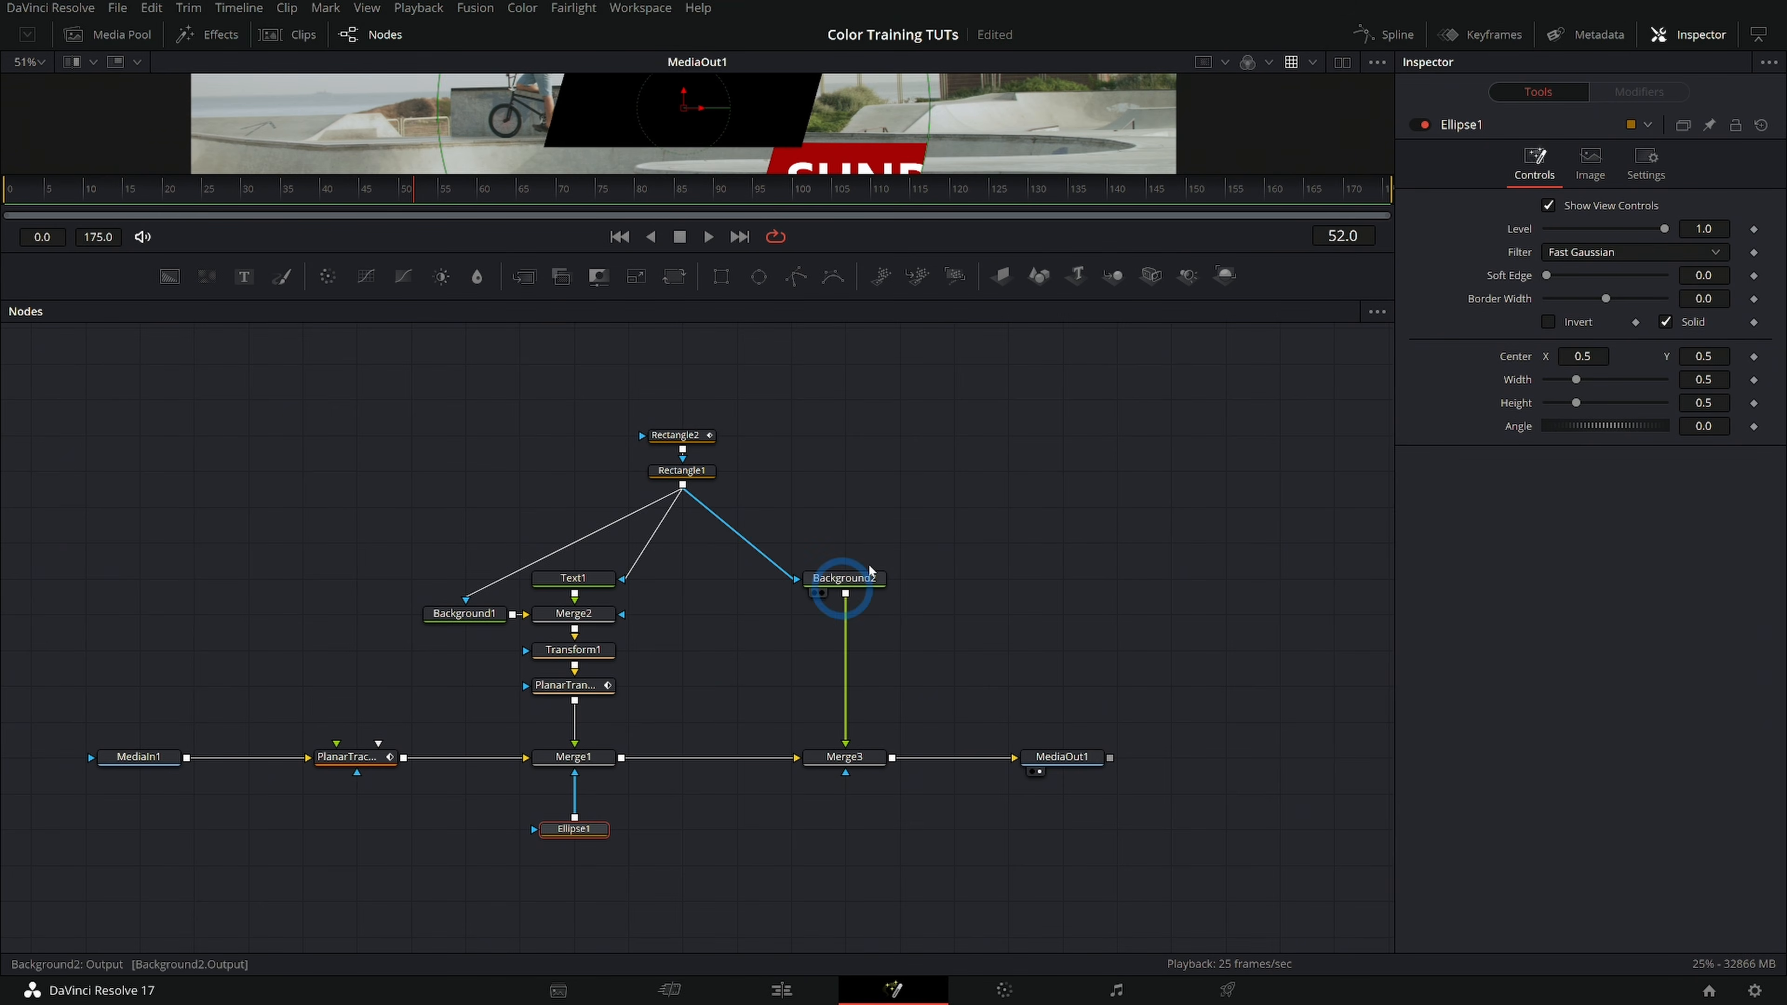
pyautogui.scroll(4, 793, 657)
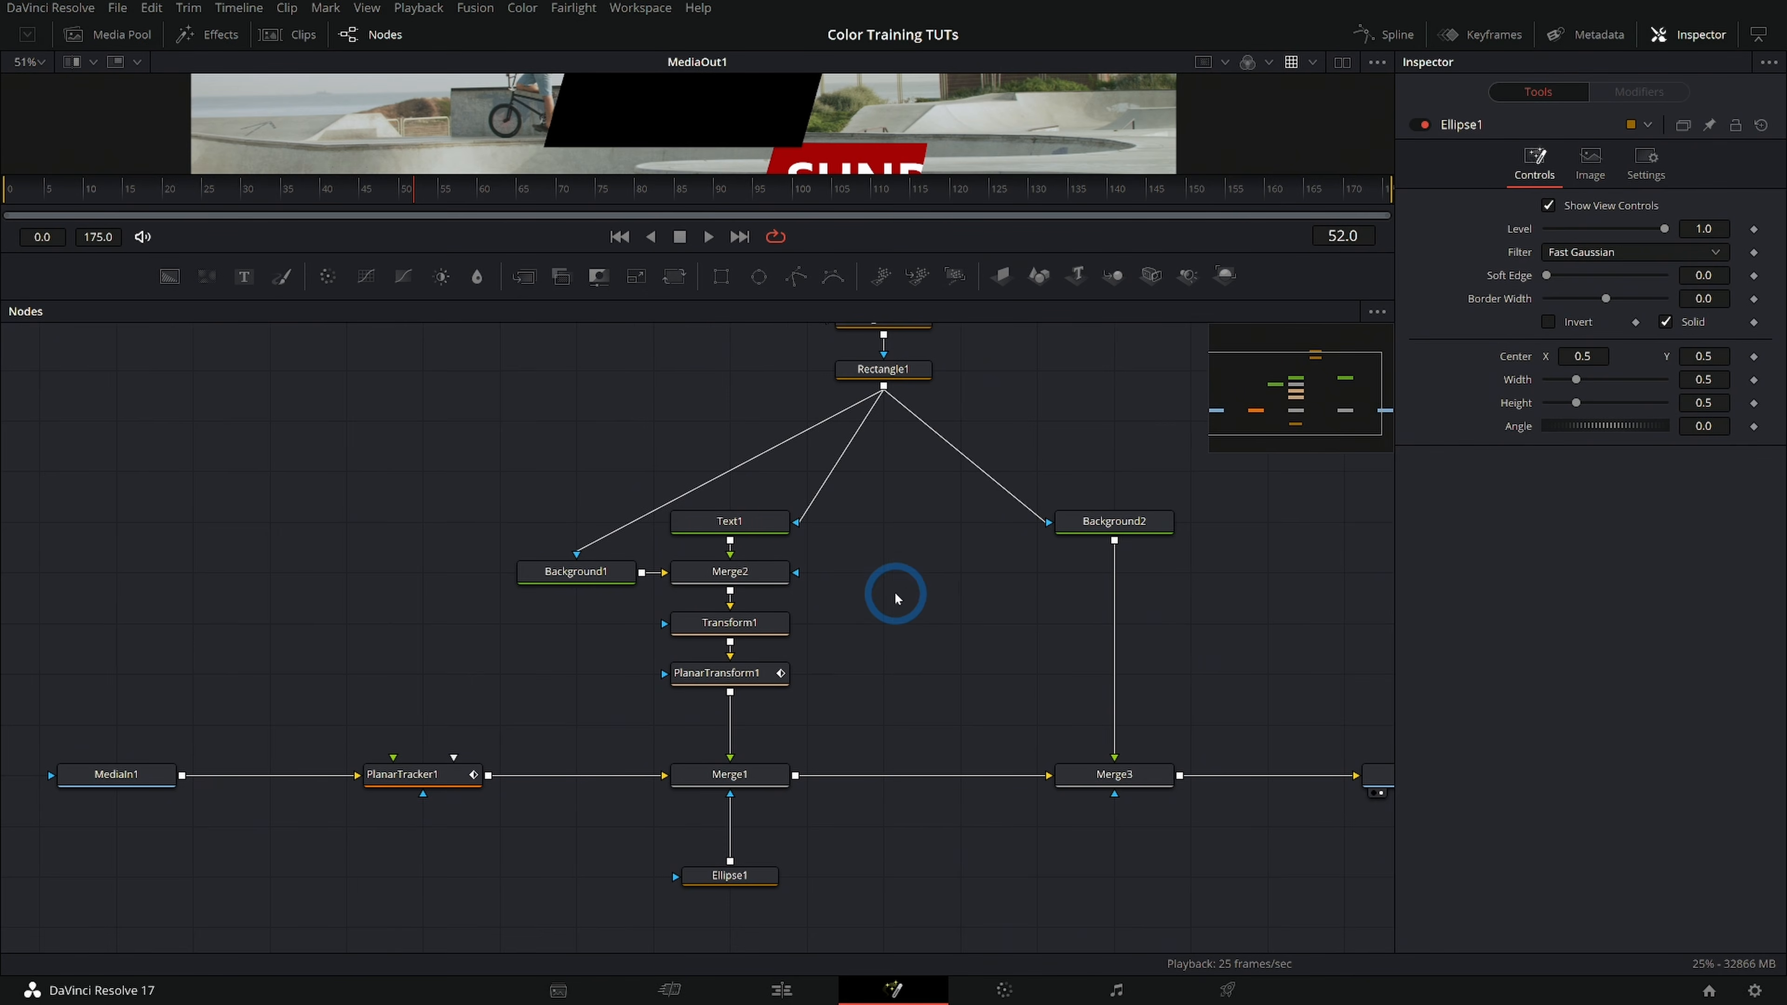
pyautogui.scroll(2, 896, 598)
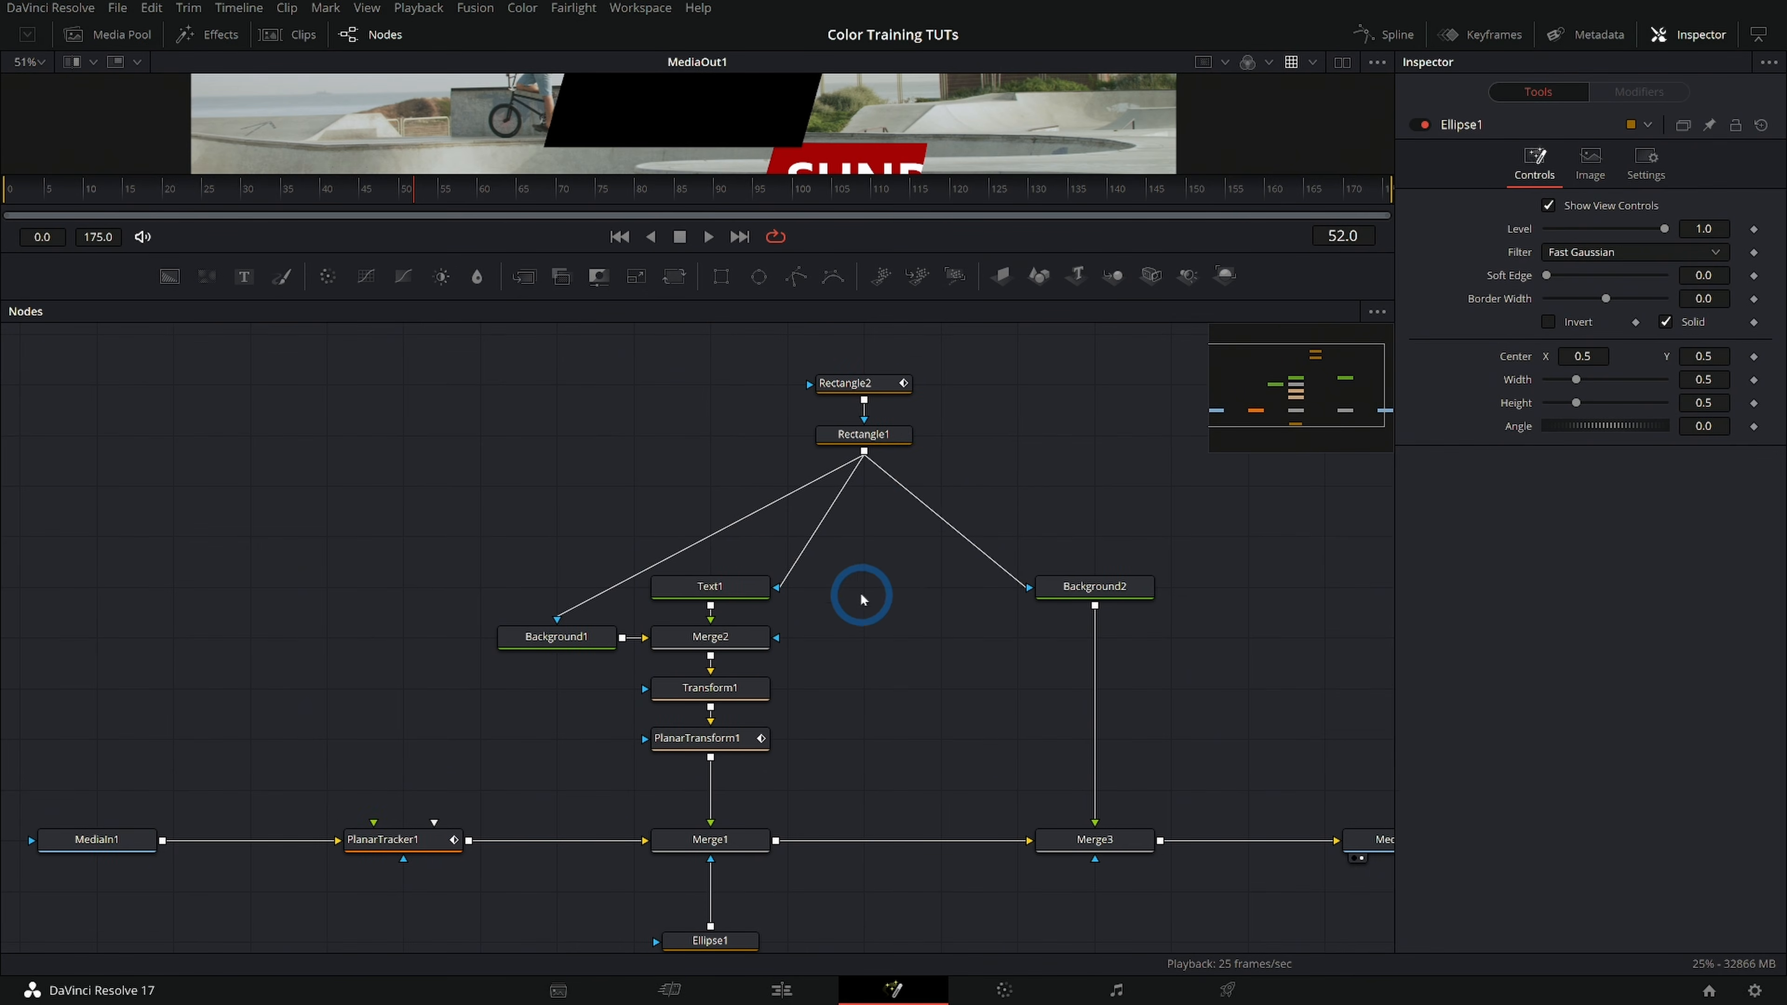
pyautogui.click(1017, 586)
pyautogui.moveTo(1093, 584); pyautogui.dragTo(1094, 739)
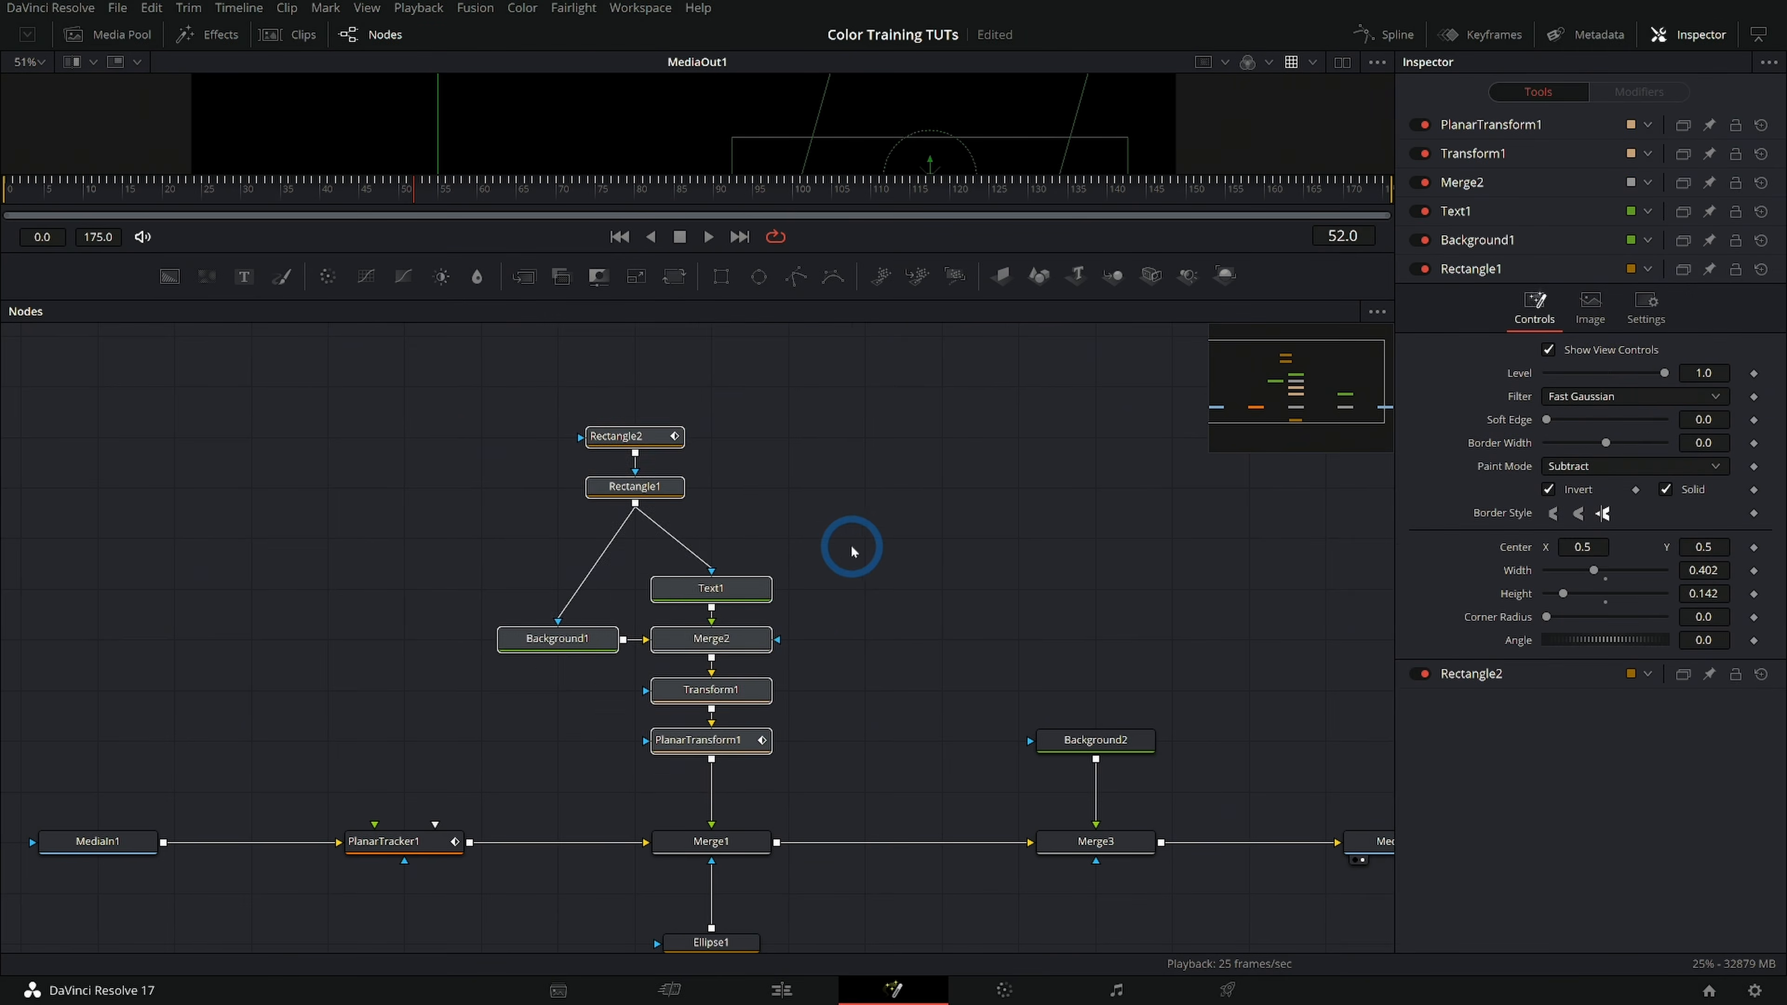
# Move the title branch higher above Merge1 and place the rectangle nodes centred over Background1 and Text1
pyautogui.scroll(4, 851, 598)
pyautogui.moveTo(730, 789); pyautogui.dragTo(734, 603)
pyautogui.moveTo(871, 532); pyautogui.dragTo(853, 581)
pyautogui.click(928, 534)
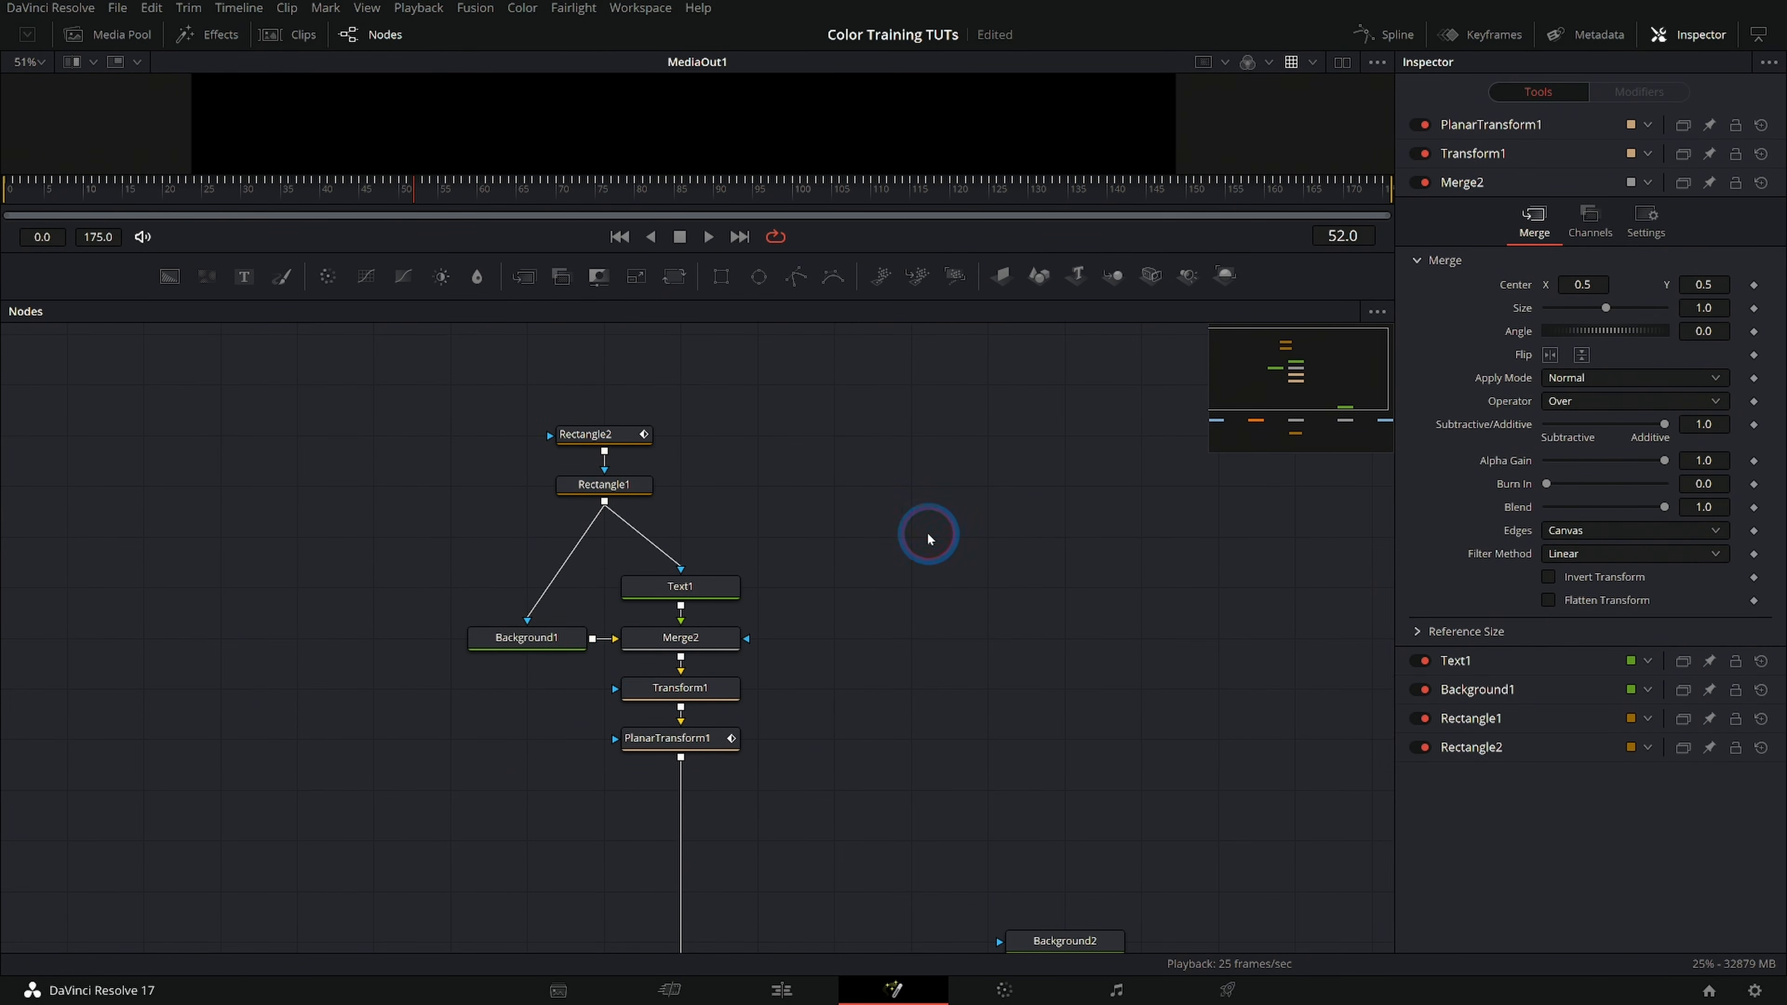
# Select all seven title-branch nodes from Rectangle2 down to PlanarTransform1 and add an Underlay around them
pyautogui.moveTo(420, 393); pyautogui.dragTo(782, 816)
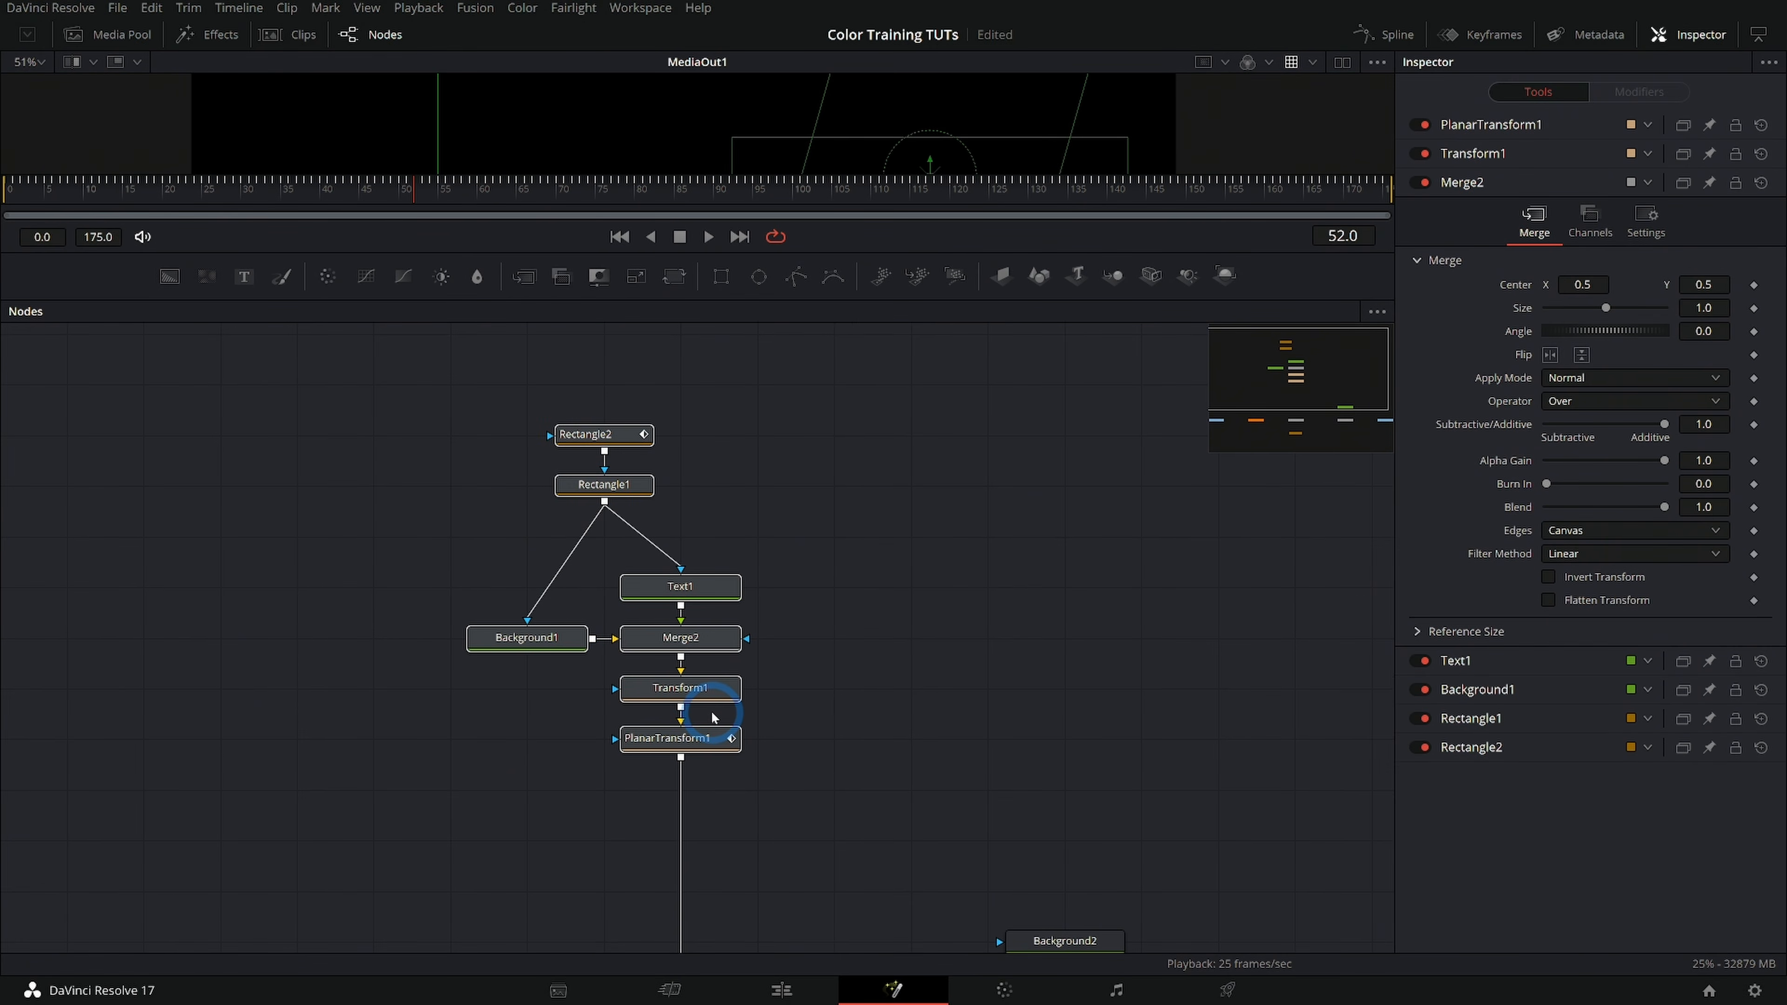
pyautogui.hotkey('shift', 'space')
pyautogui.write('mrg')
pyautogui.press('BackSpace')
pyautogui.press('BackSpace')
pyautogui.press('BackSpace')
pyautogui.write('und')
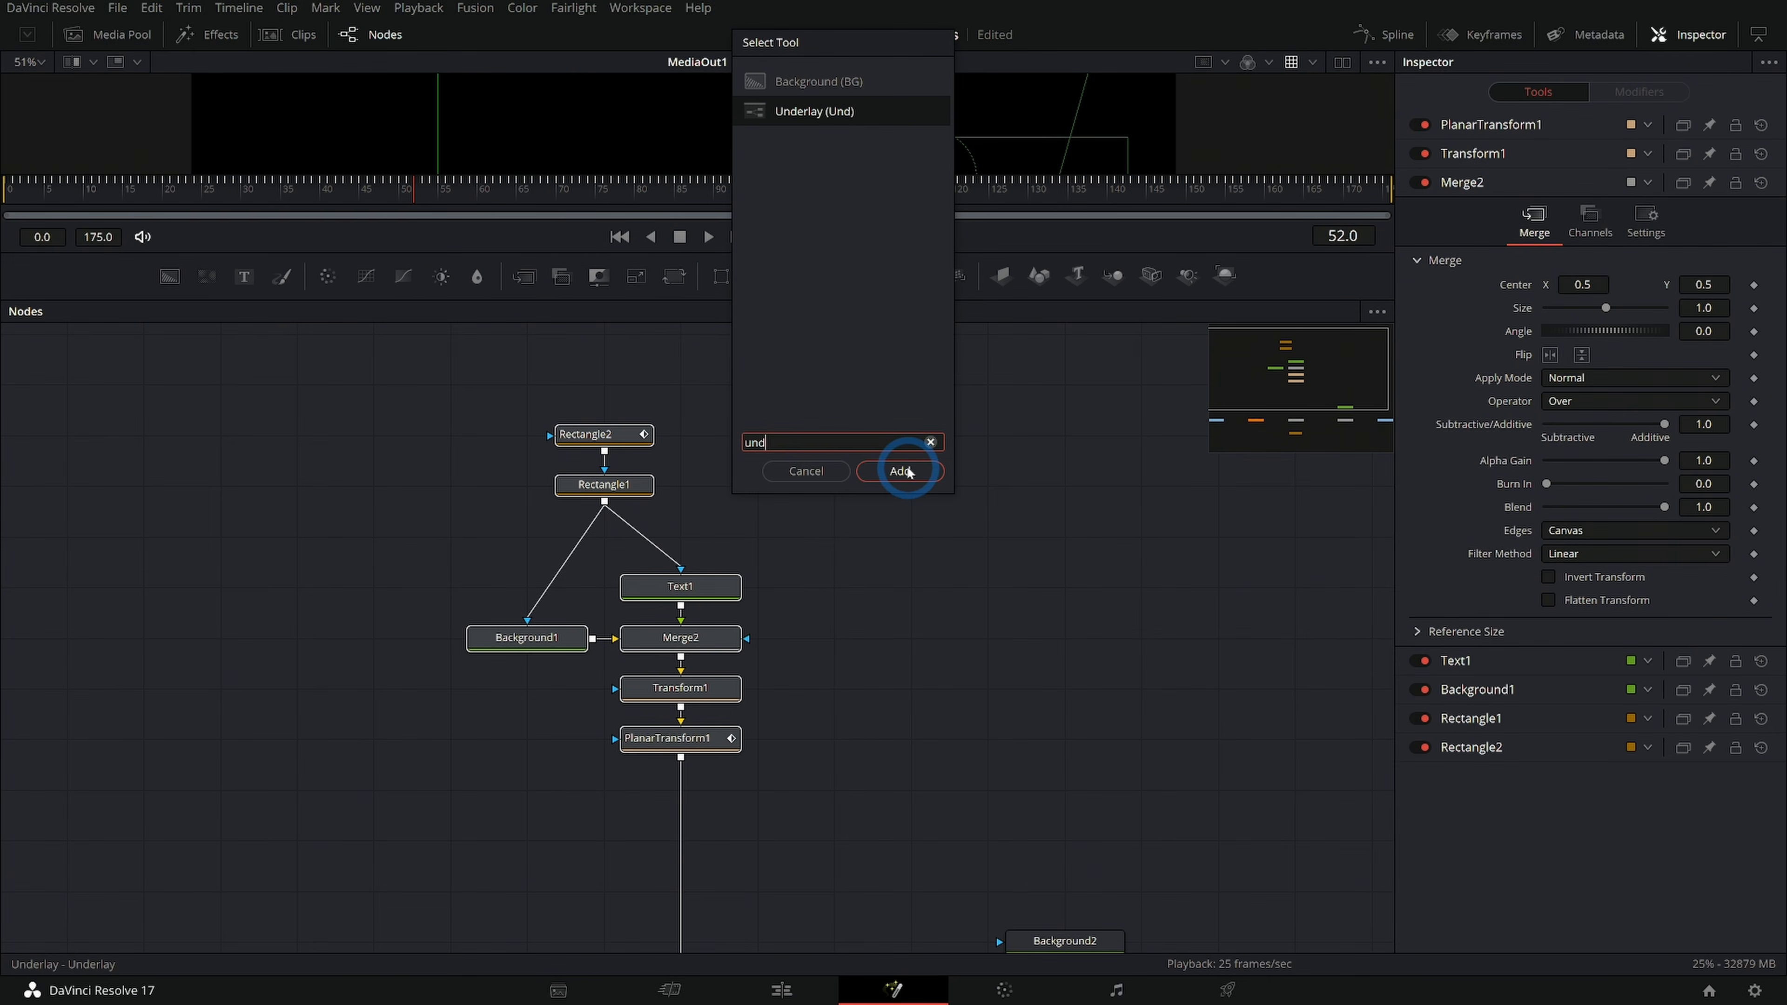
pyautogui.click(901, 471)
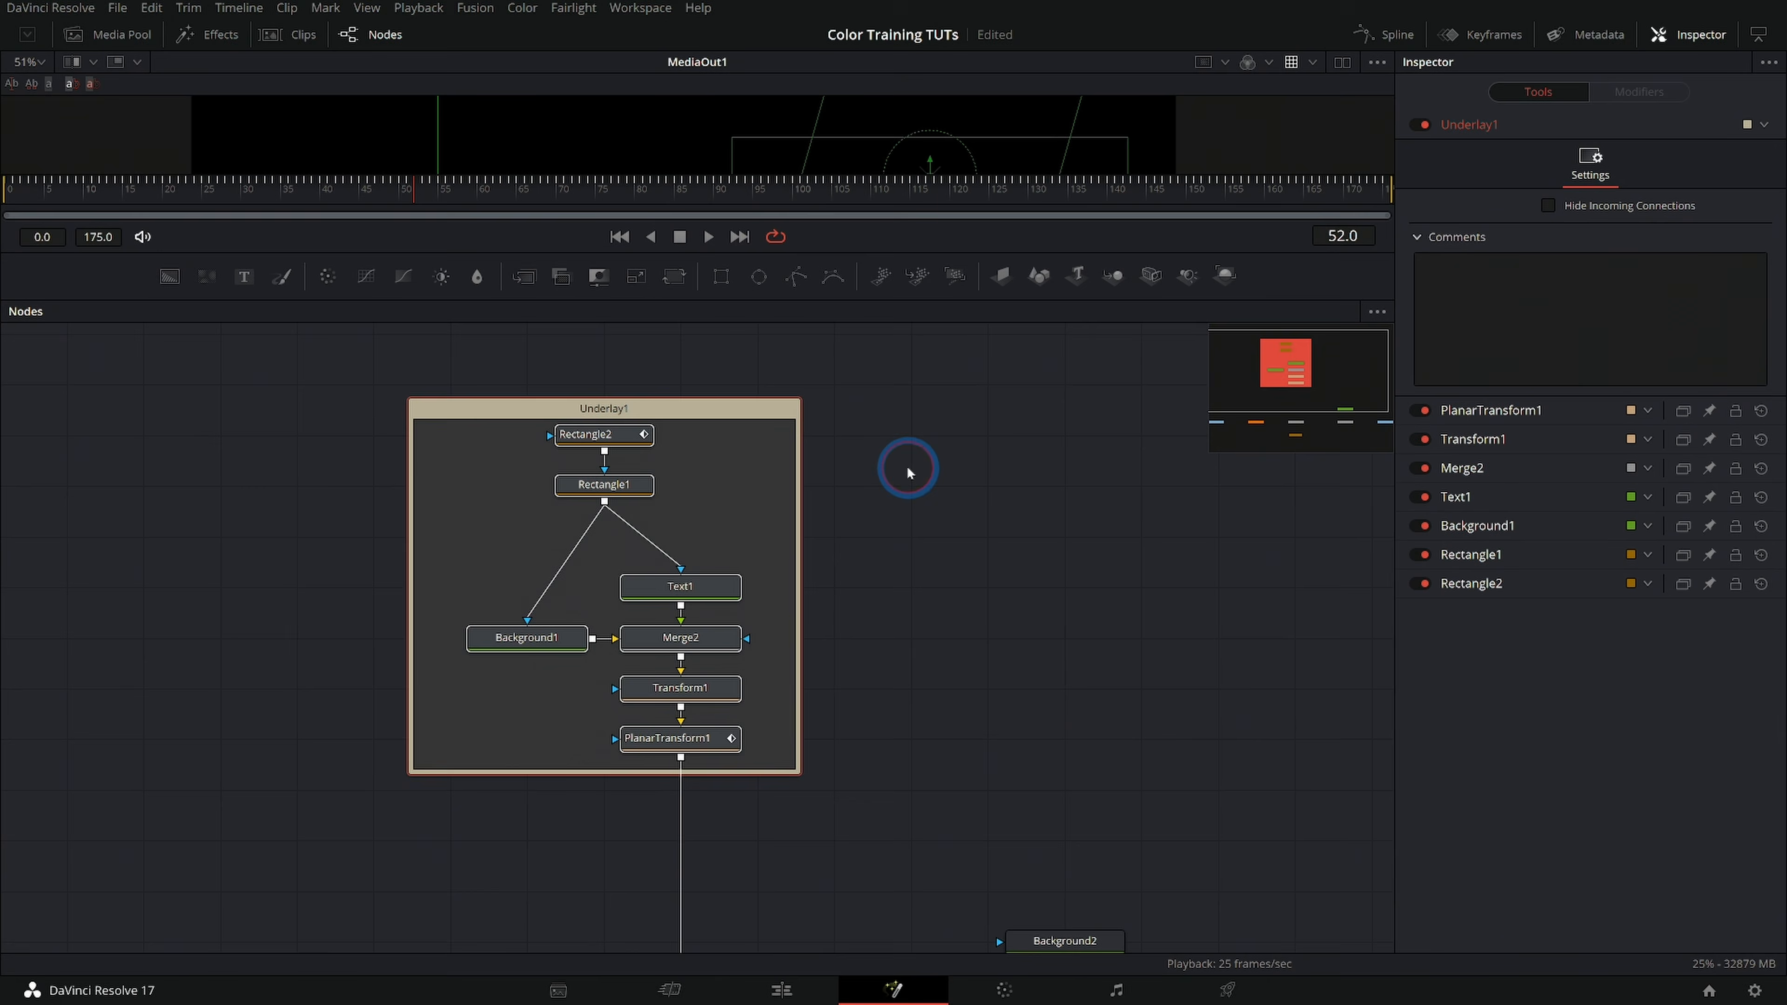
pyautogui.click(872, 558)
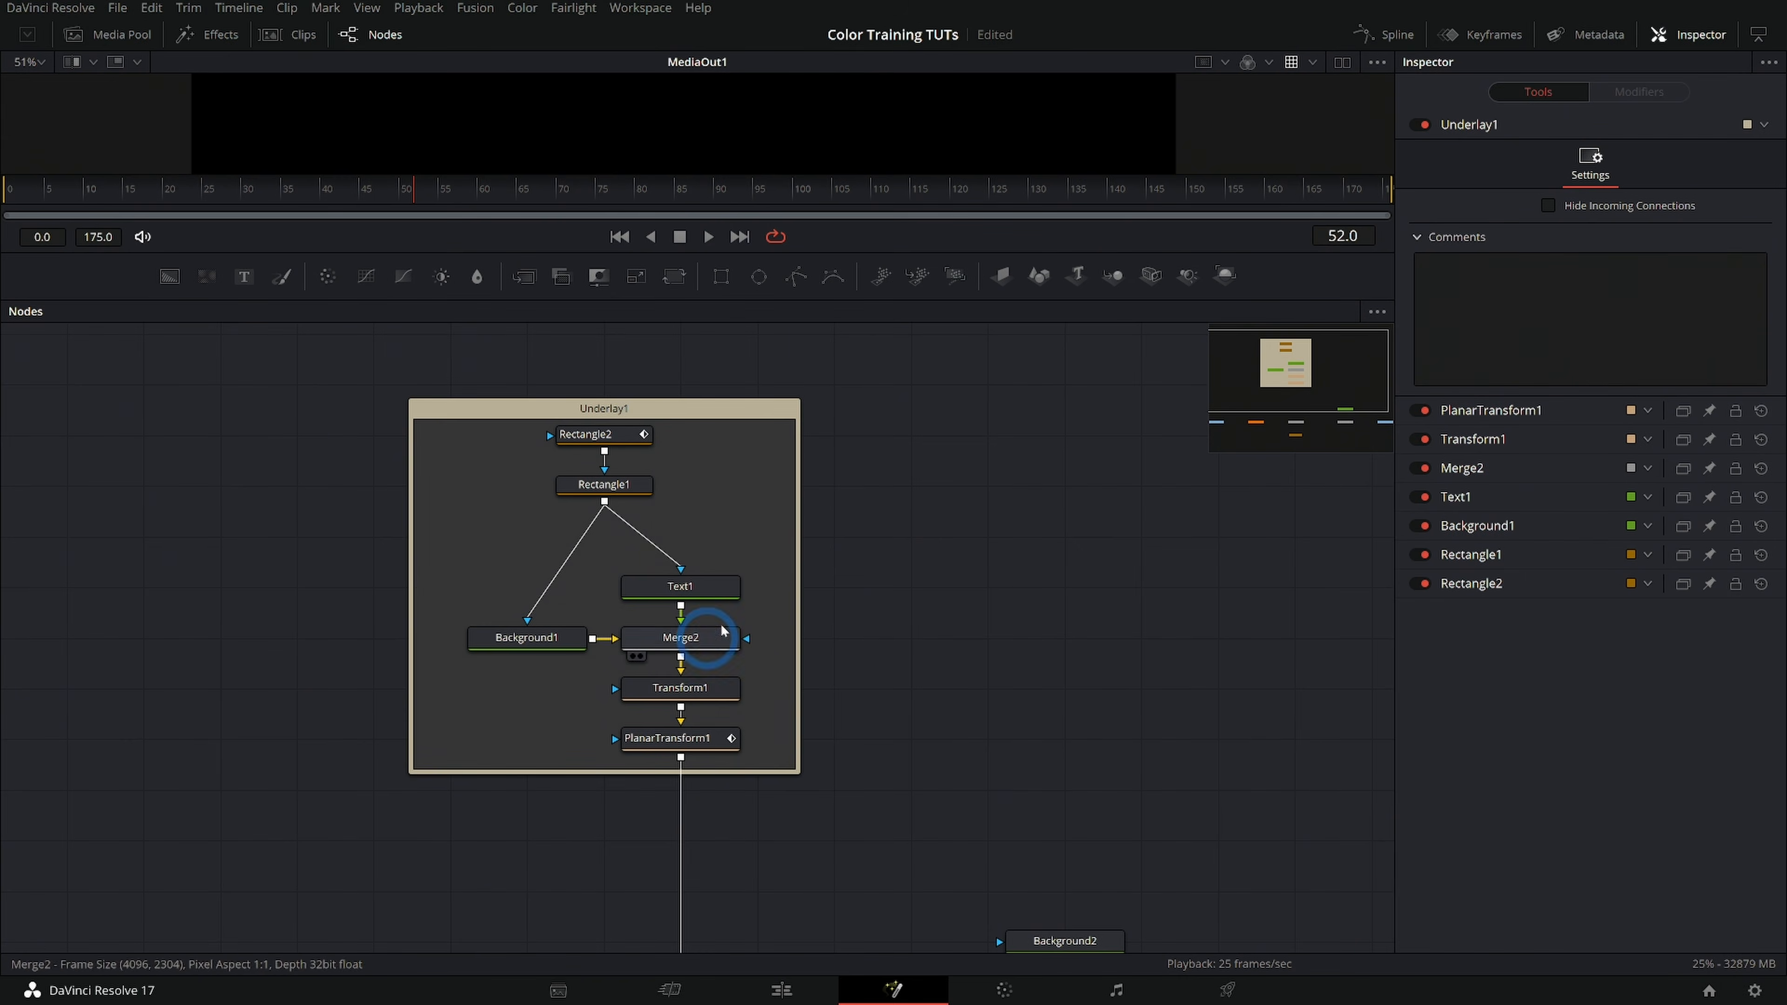
# Move the underlay with its nodes down closer to Merge1, and extend the underlay's upper edge slightly above Rectangle2
pyautogui.moveTo(670, 408); pyautogui.dragTo(669, 511)
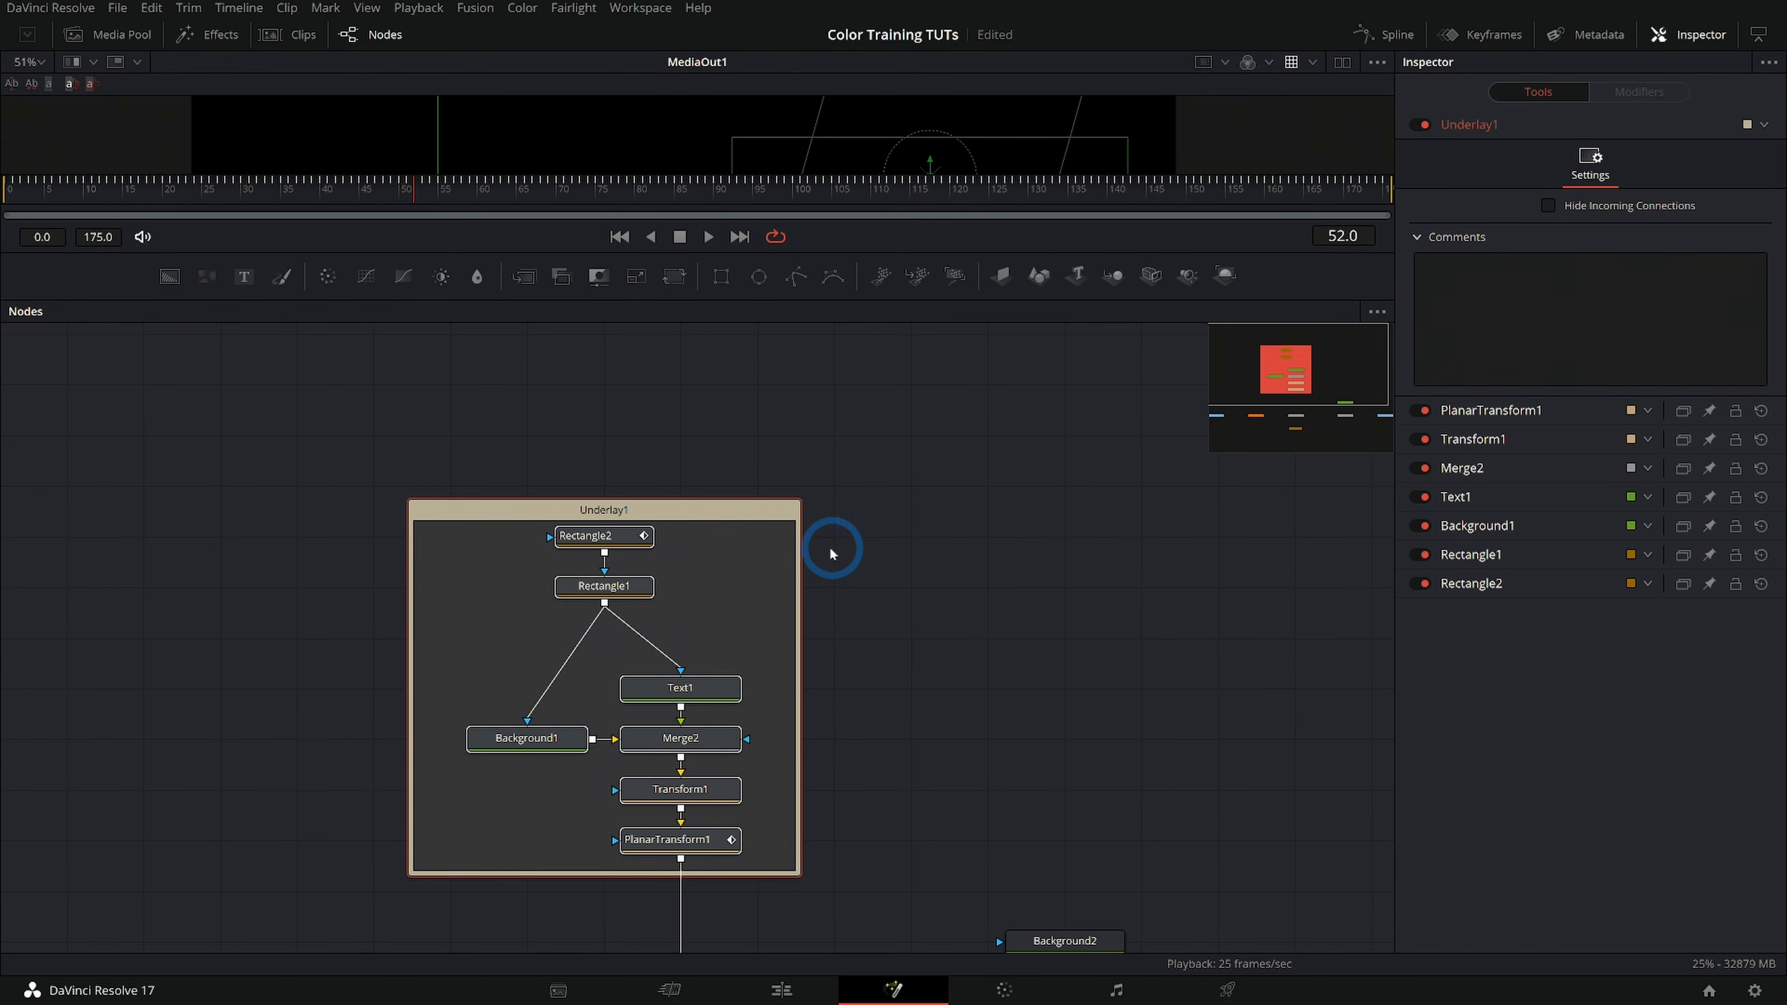
pyautogui.click(831, 551)
pyautogui.moveTo(831, 551); pyautogui.dragTo(836, 423)
pyautogui.click(685, 381)
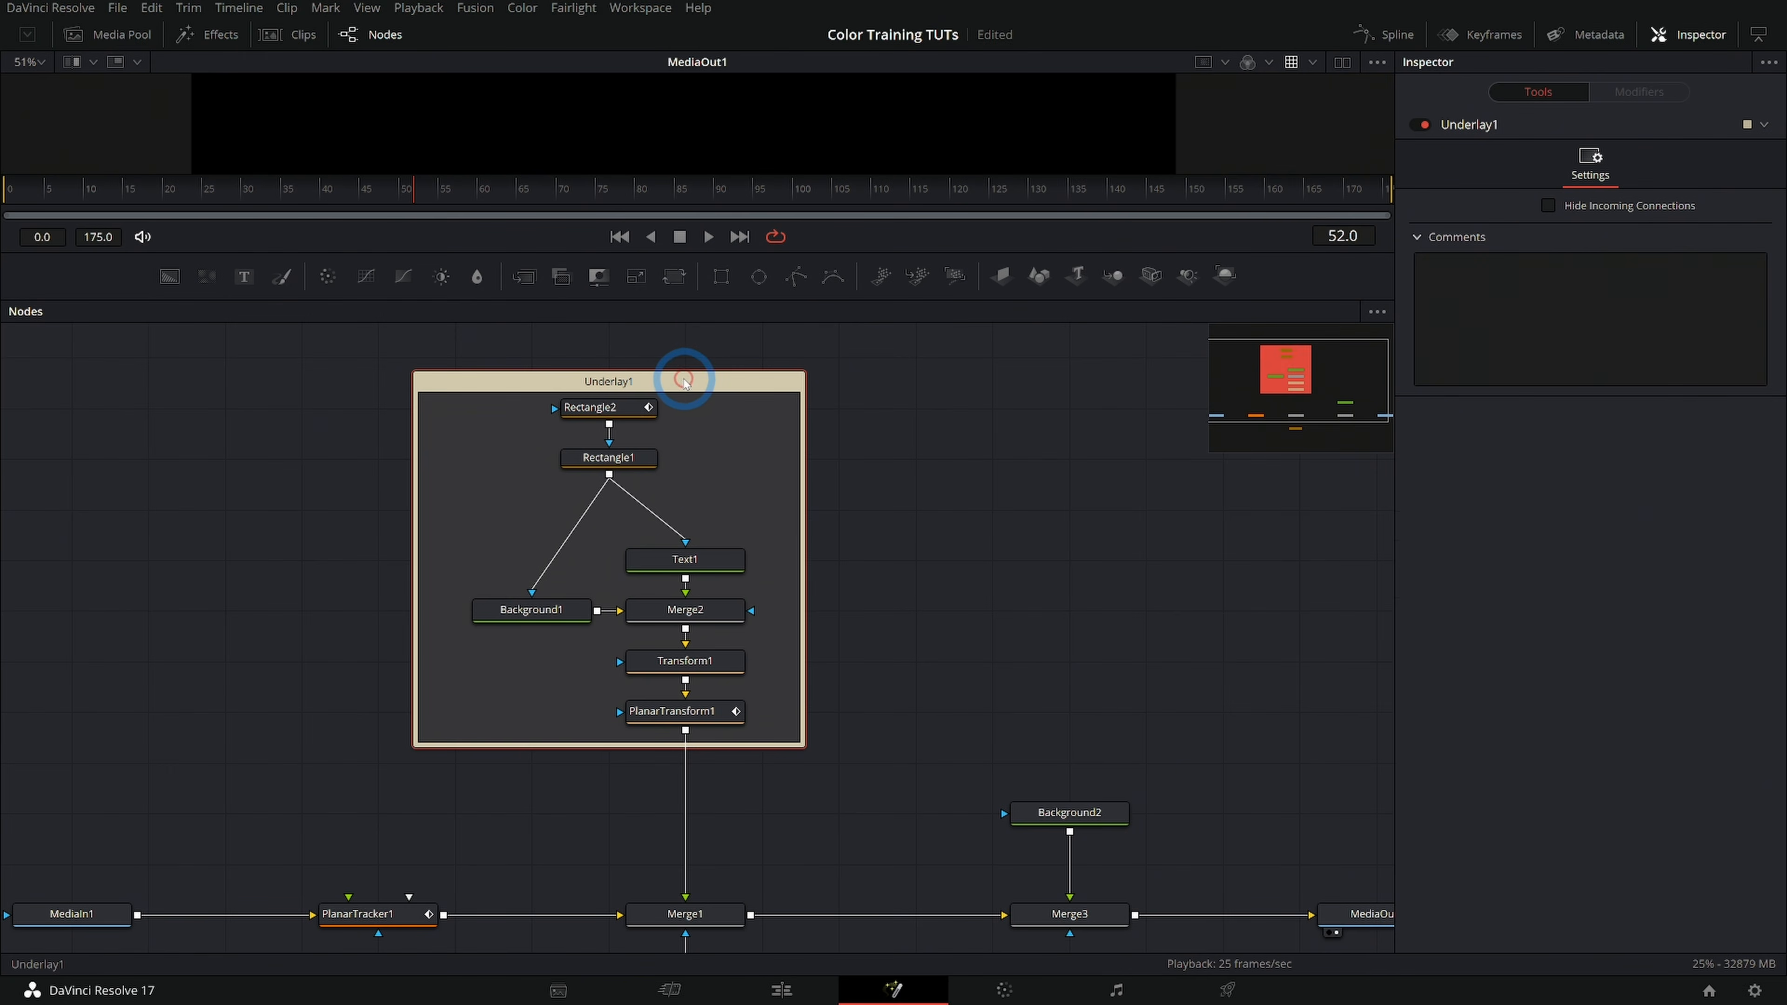
pyautogui.moveTo(681, 380)
pyautogui.mouseDown()
pyautogui.moveTo(830, 387)
pyautogui.moveTo(666, 383)
pyautogui.moveTo(684, 357)
pyautogui.mouseUp()
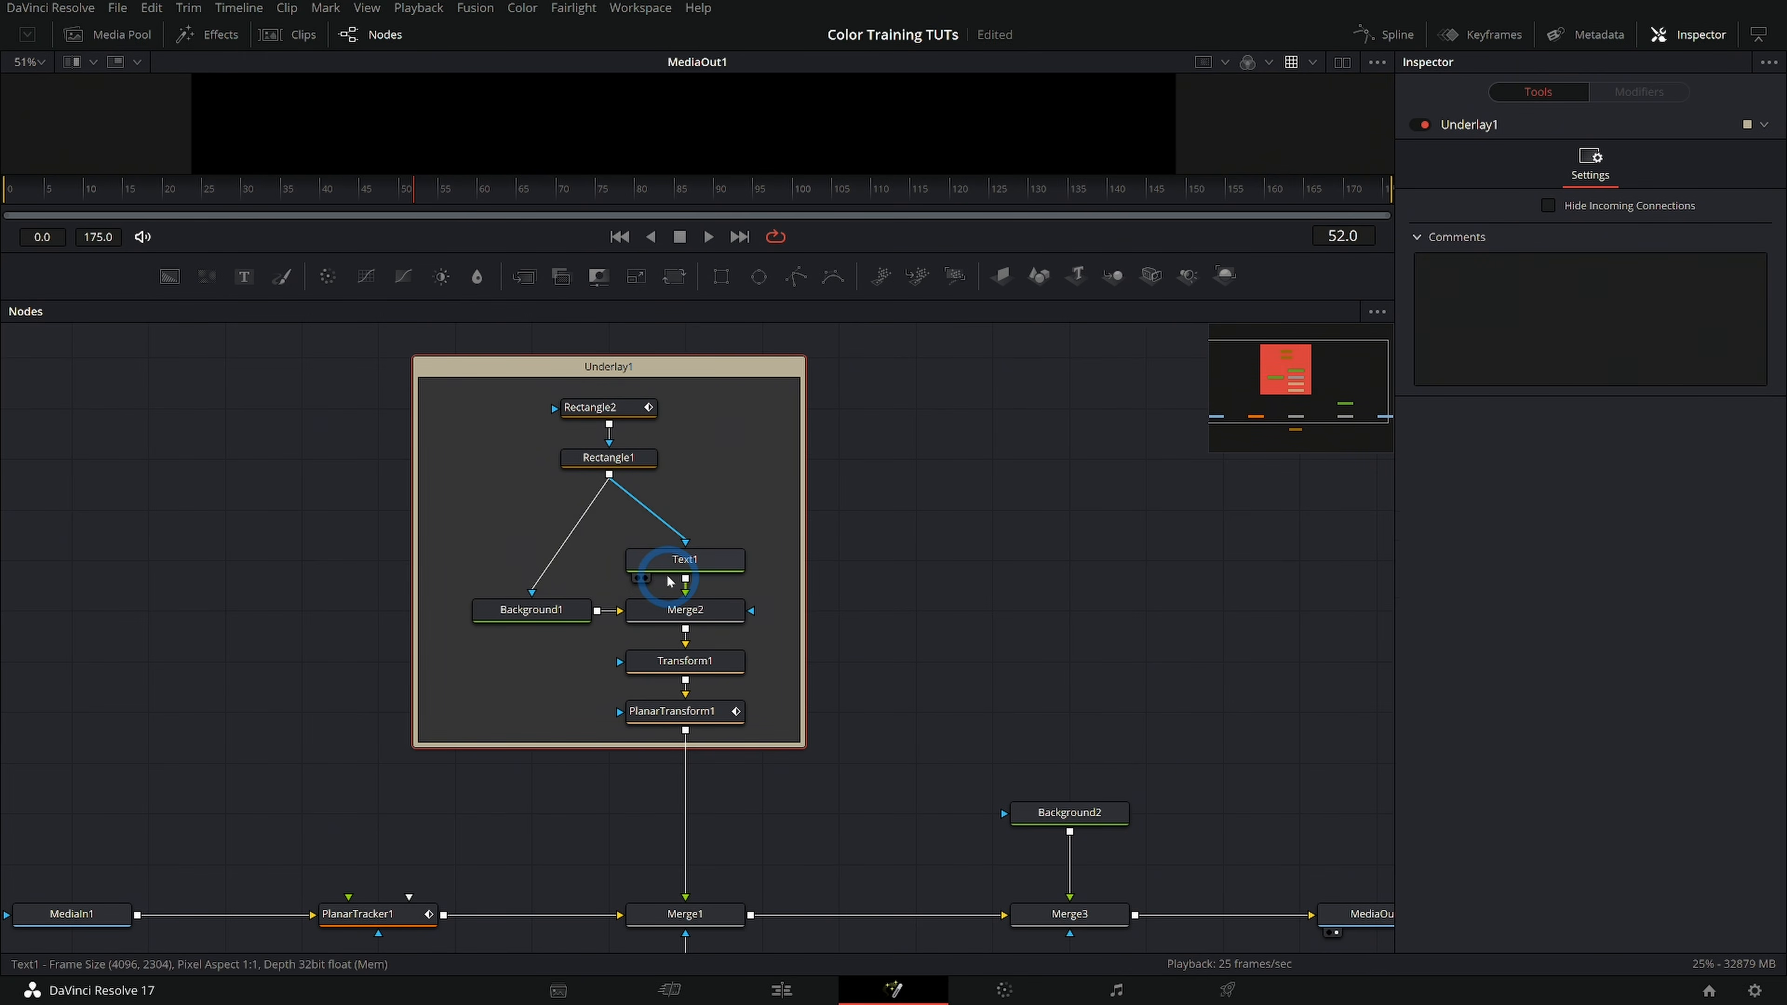
# Rename the underlay around the title nodes to Graphic
pyautogui.rightClick(616, 370)
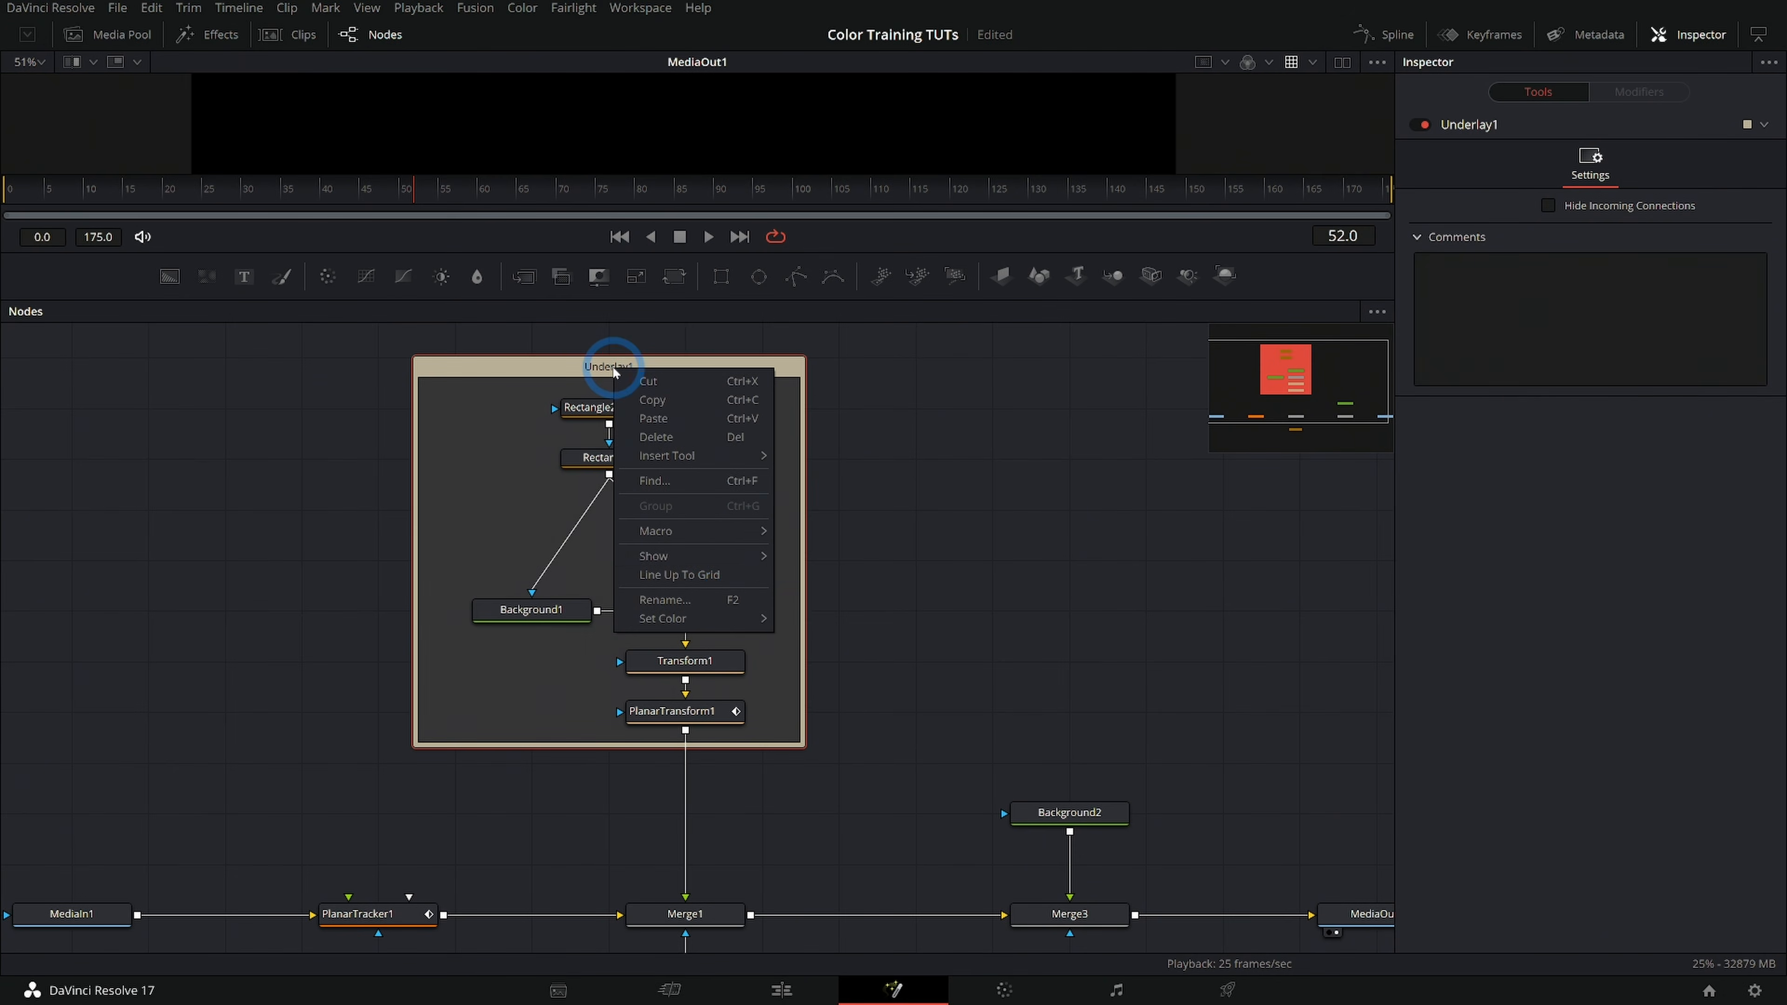
pyautogui.click(717, 604)
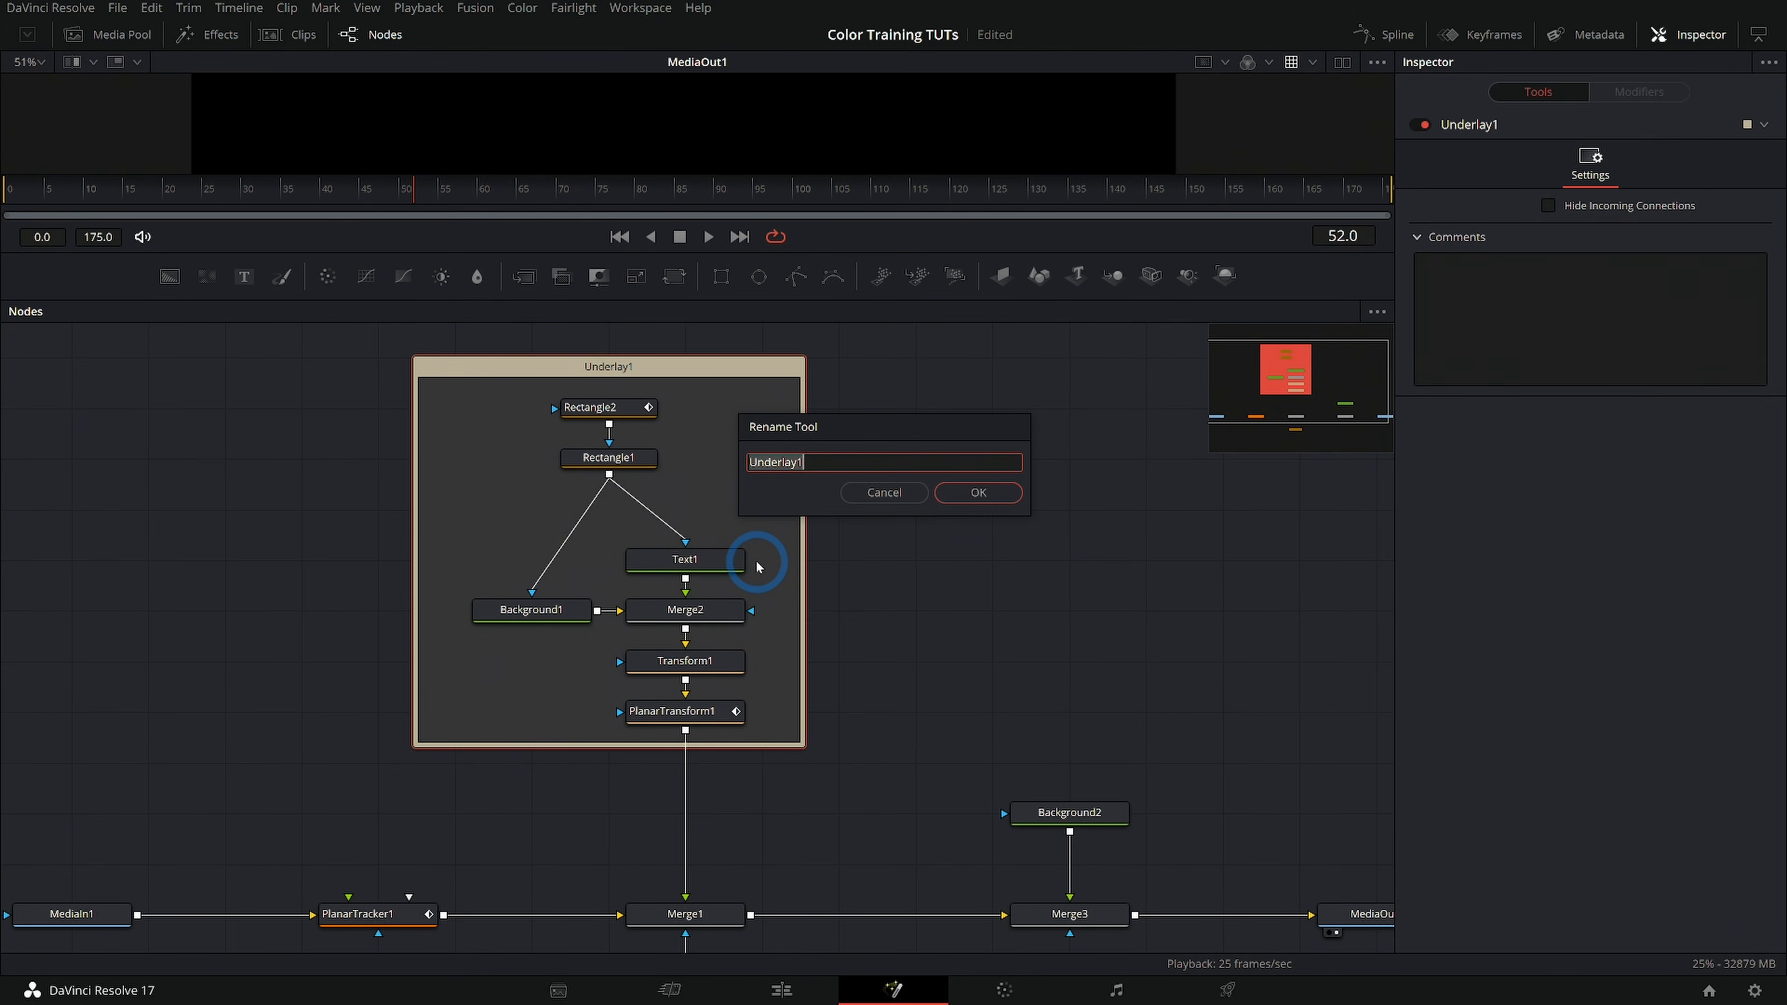
pyautogui.write('Graphic')
pyautogui.press('Return')
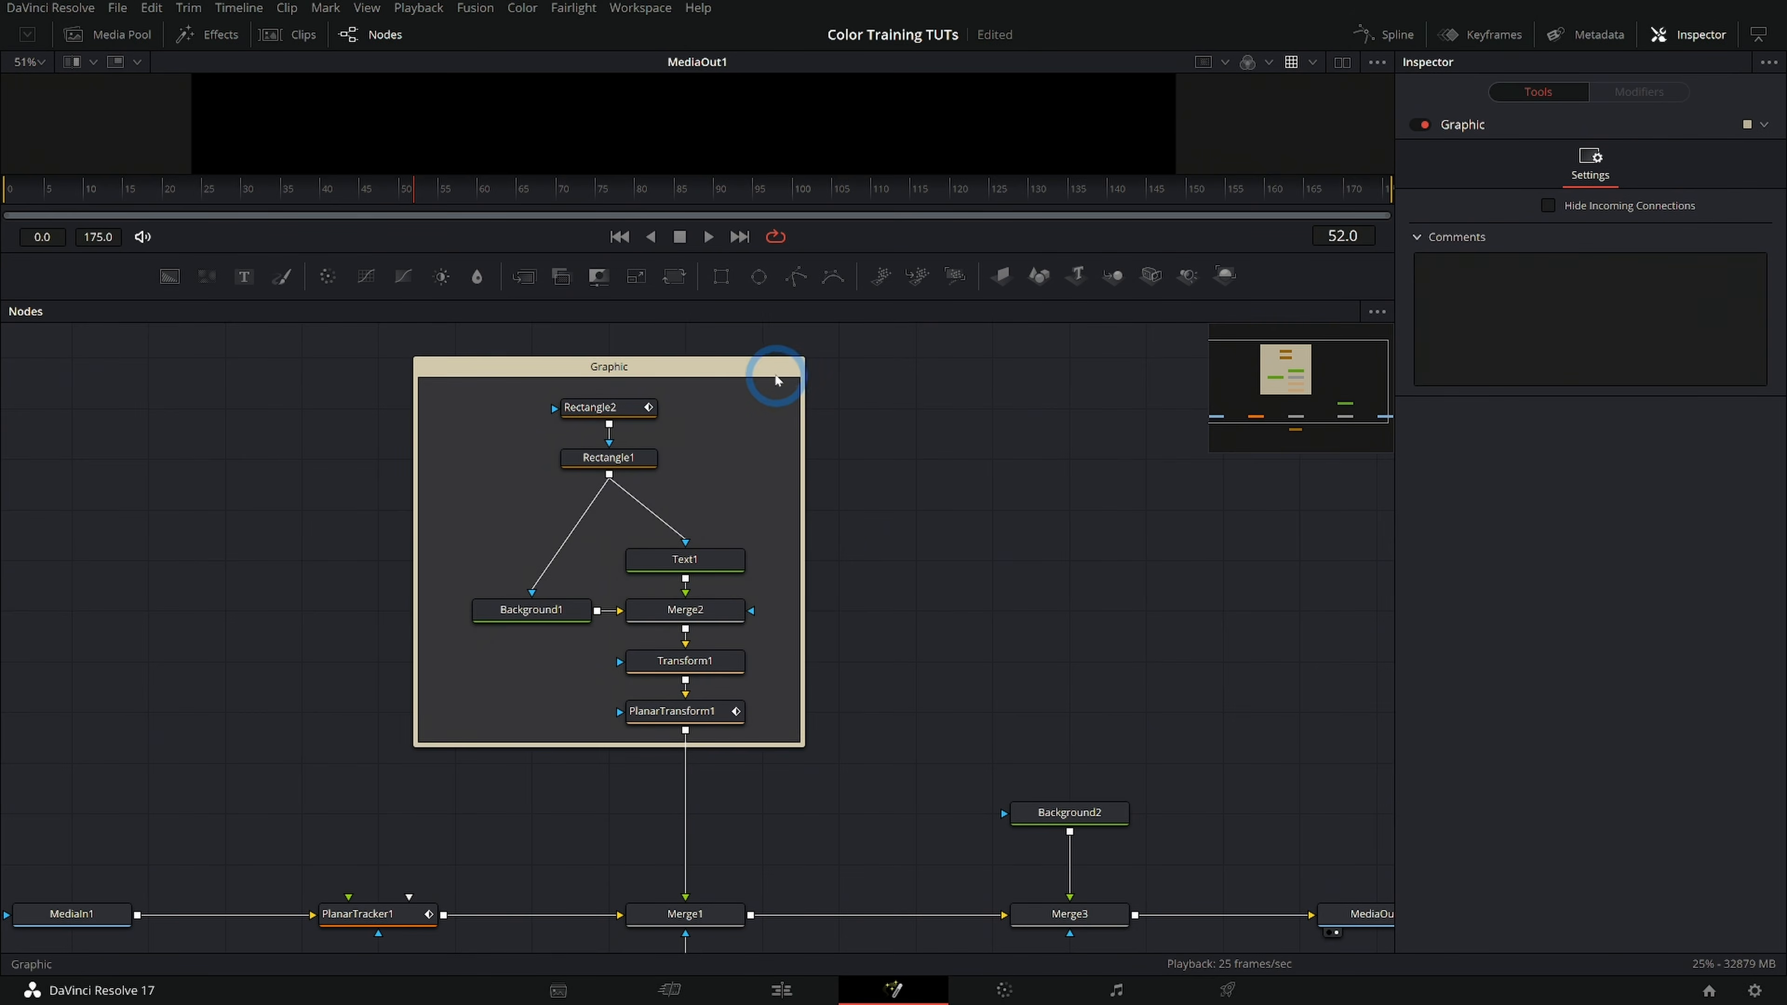
# Select the Graphic underlay and set its colour to blue
pyautogui.click(682, 368)
pyautogui.click(786, 371)
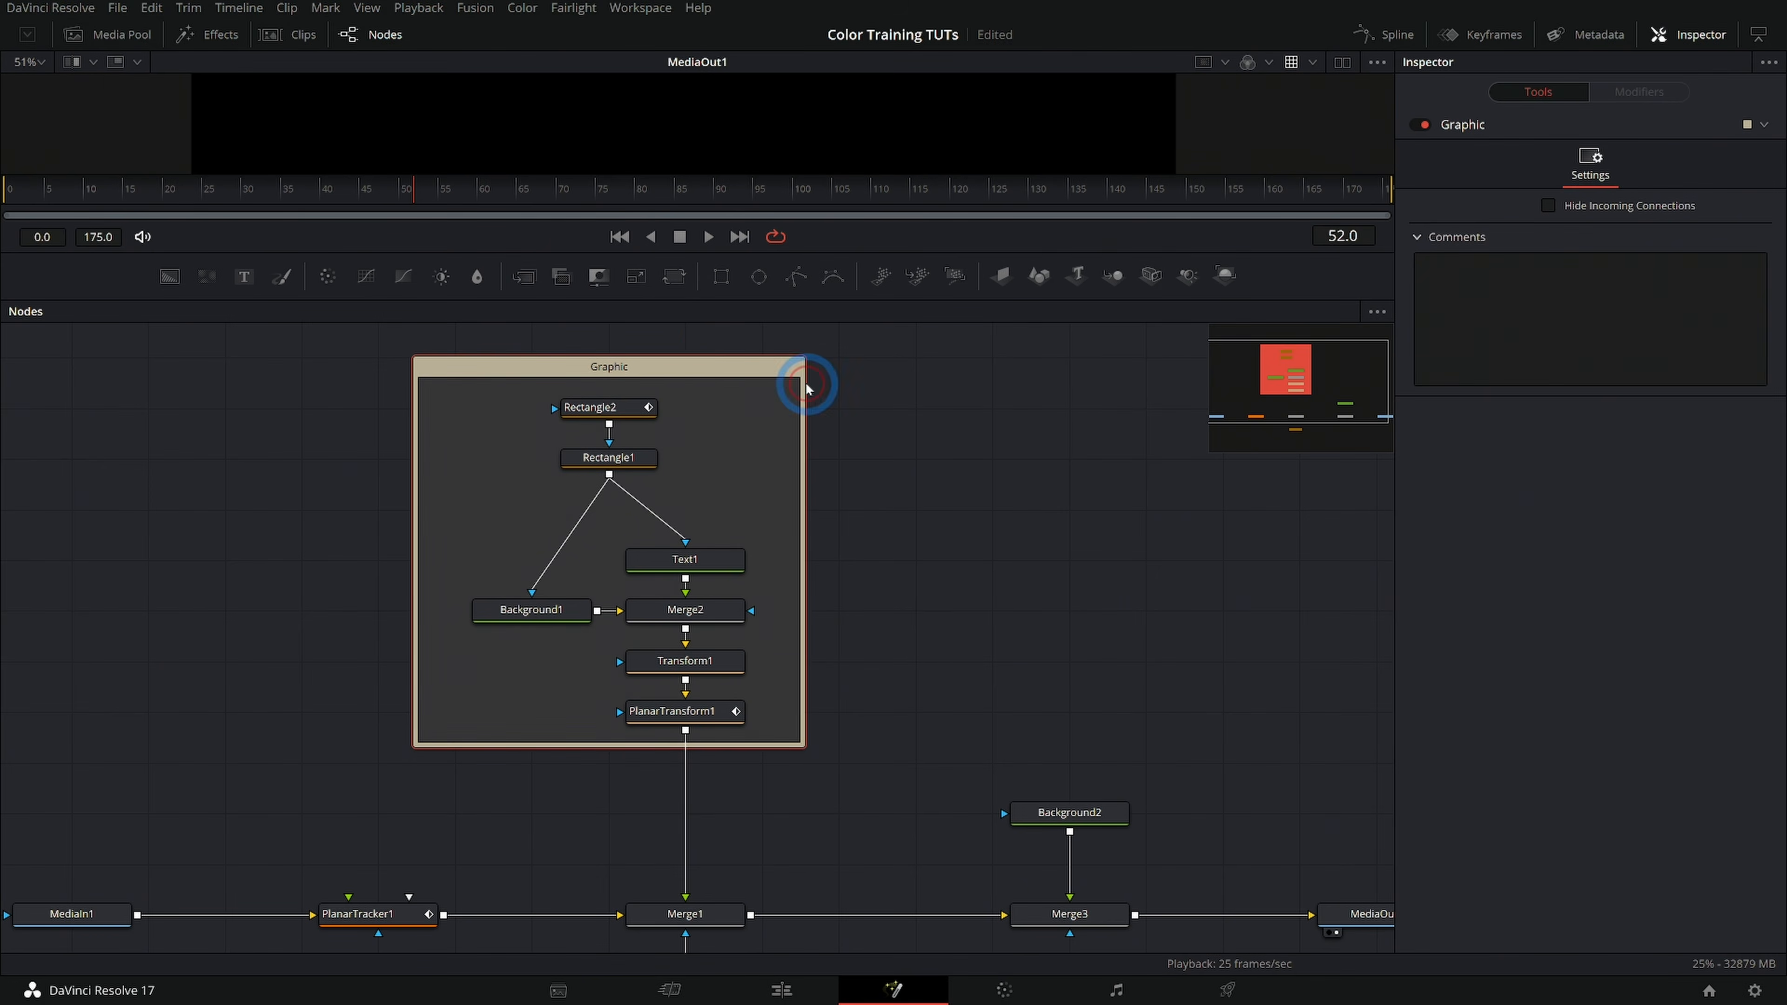
pyautogui.rightClick(694, 356)
pyautogui.moveTo(793, 614)
pyautogui.click(888, 783)
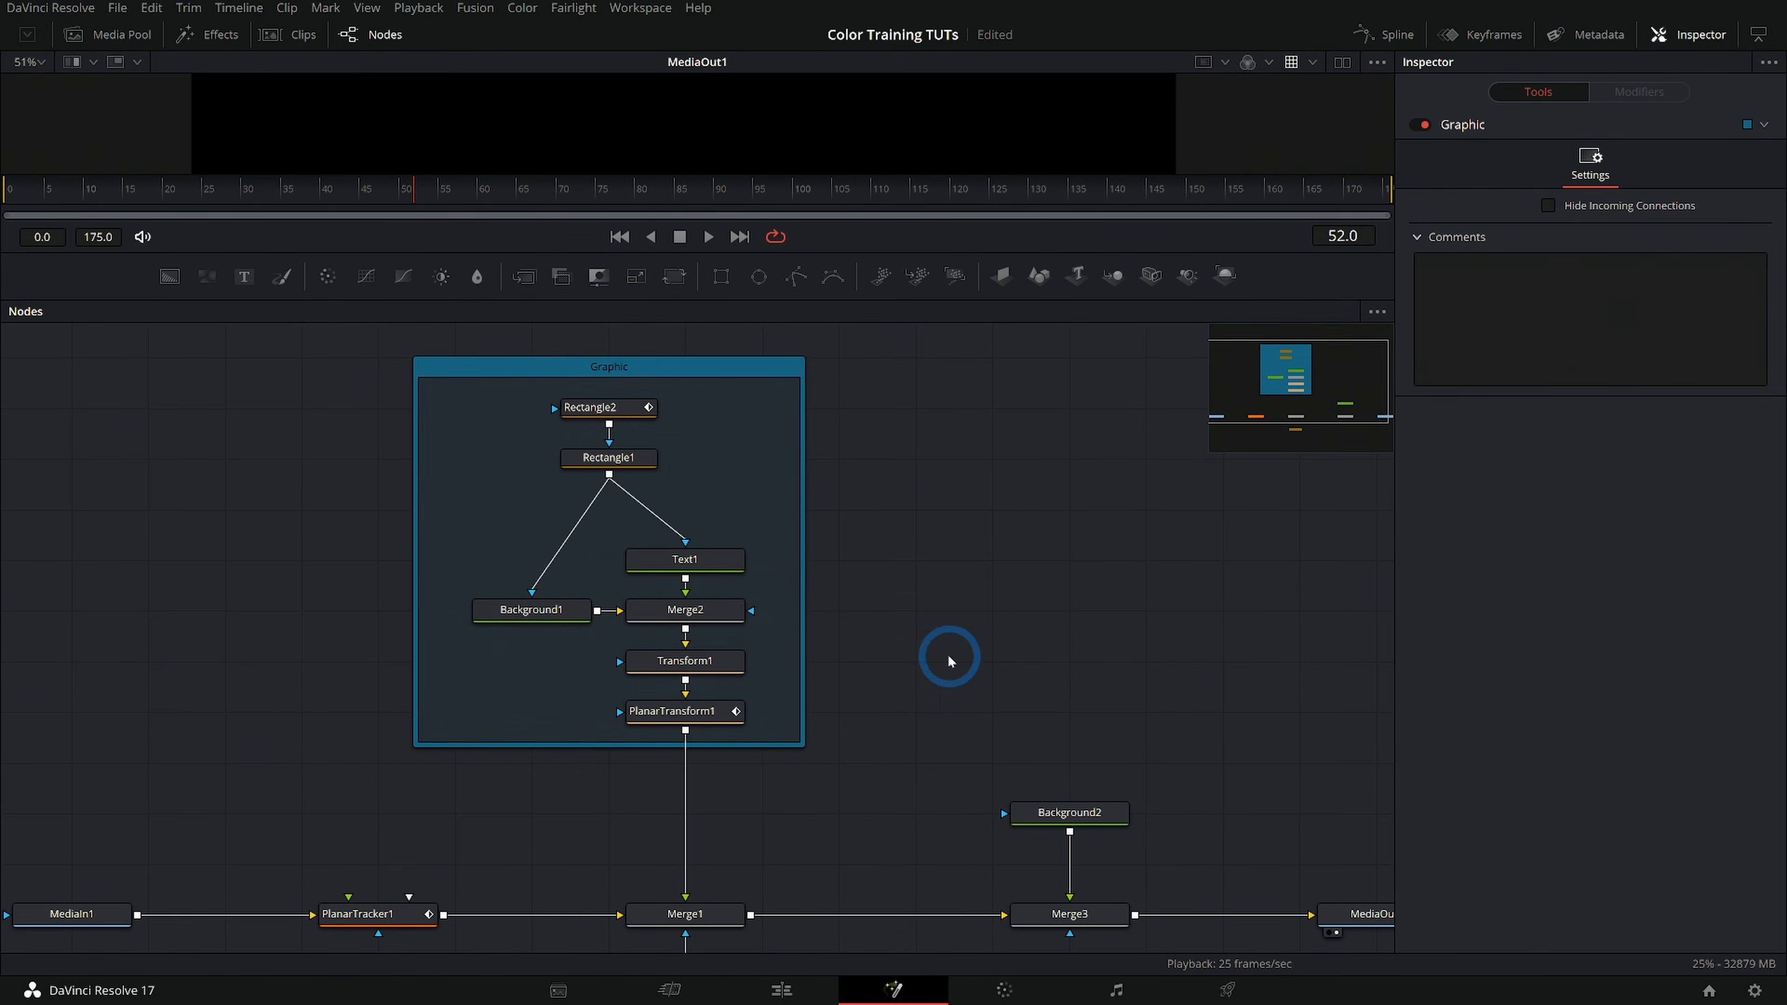
# Examine the organised node tree from MediaIn1 to MediaOut1, including the Graphic branch above Merge1 and the Ellipse1 mask below it
pyautogui.moveTo(948, 653); pyautogui.dragTo(862, 641)
pyautogui.scroll(-3, 783, 633)
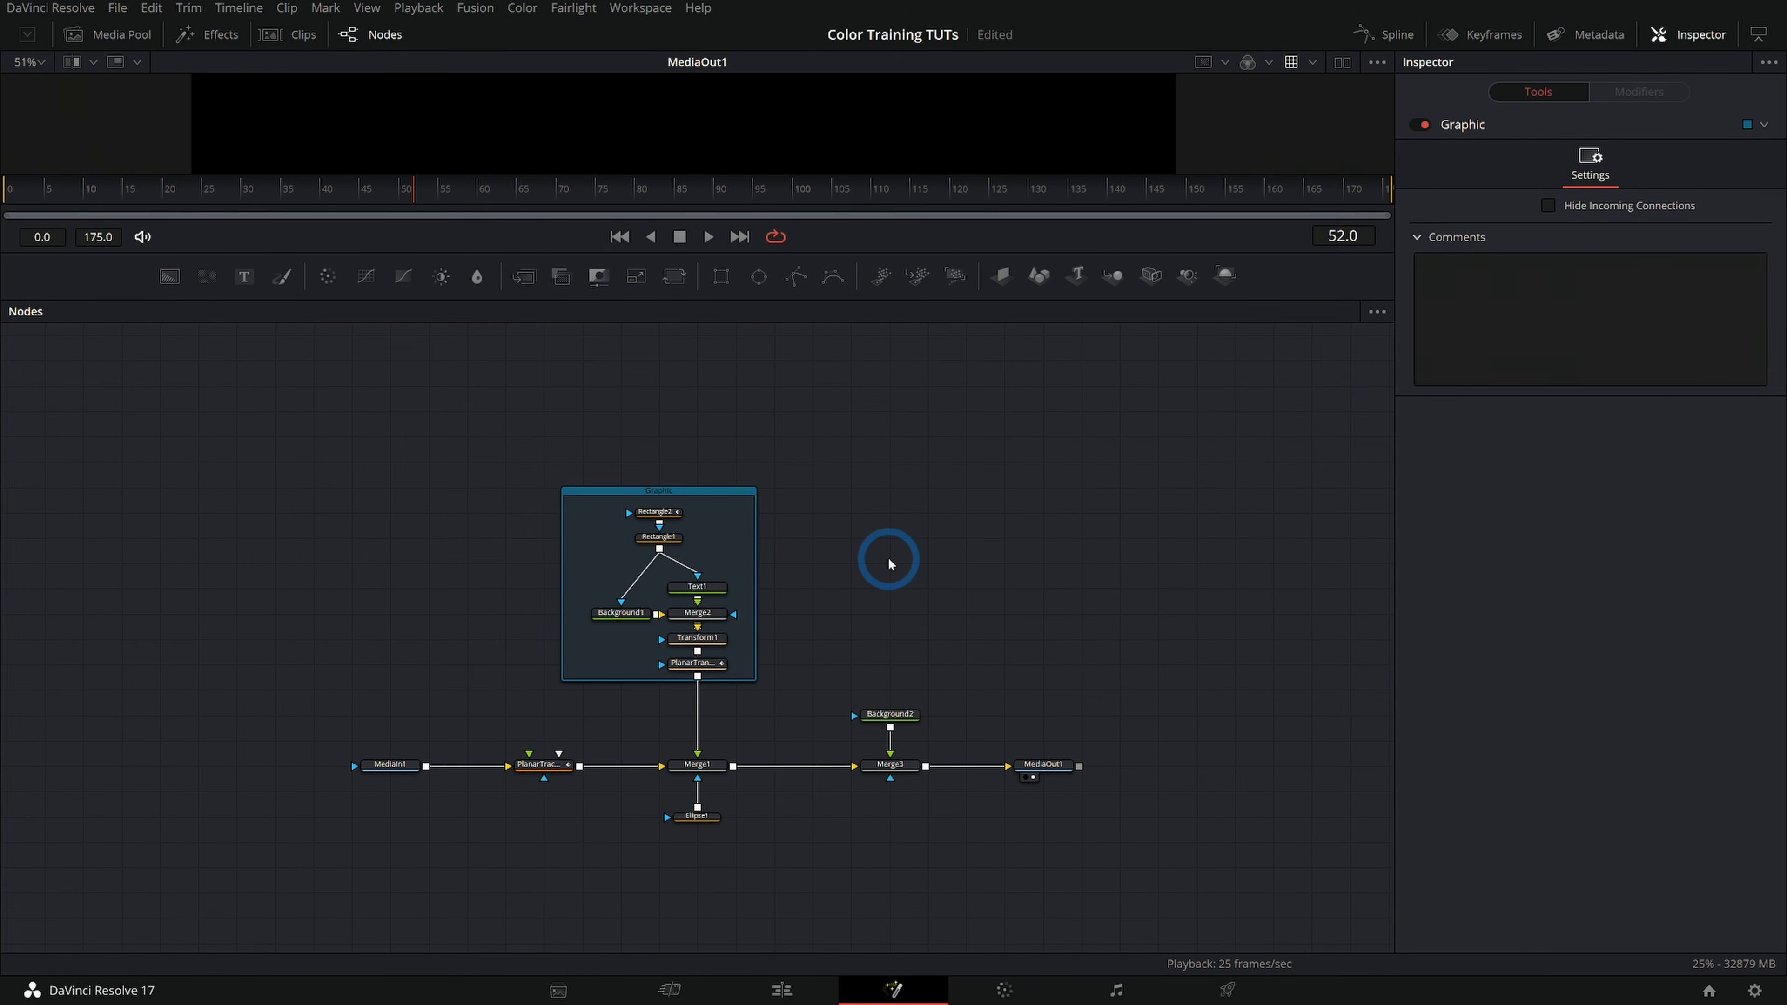
pyautogui.moveTo(887, 557); pyautogui.dragTo(853, 551)
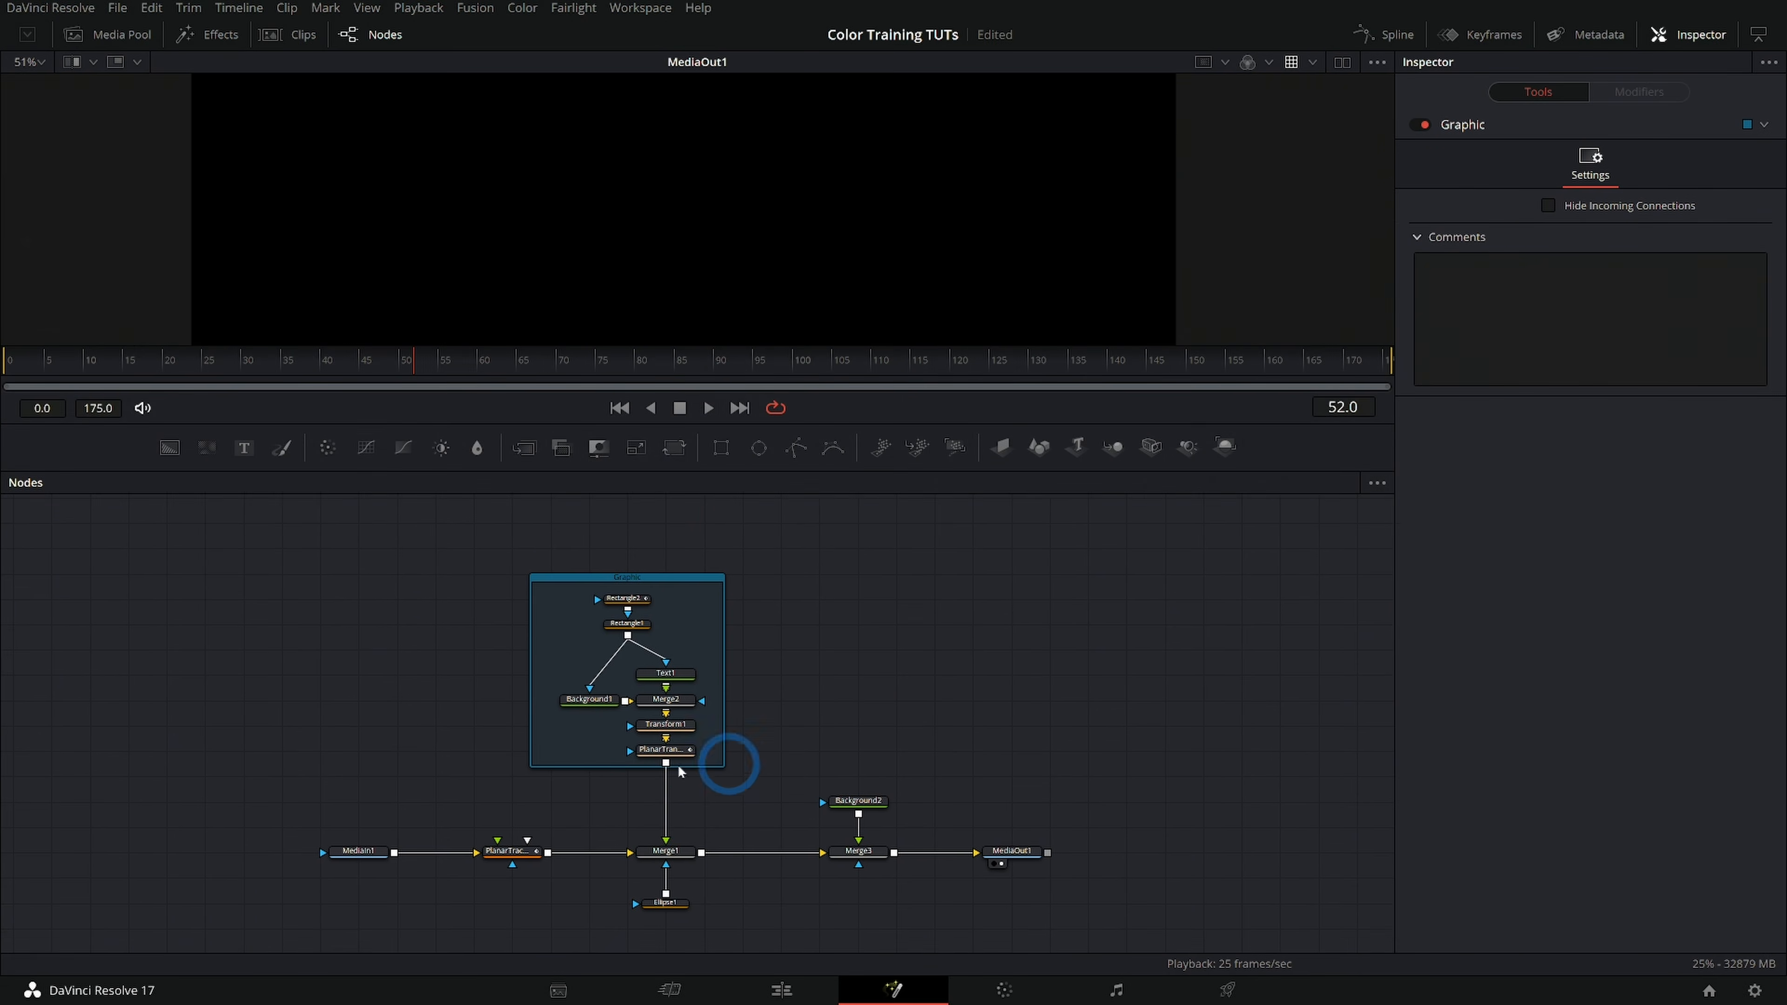
pyautogui.scroll(3, 603, 868)
pyautogui.moveTo(603, 868); pyautogui.dragTo(483, 868)
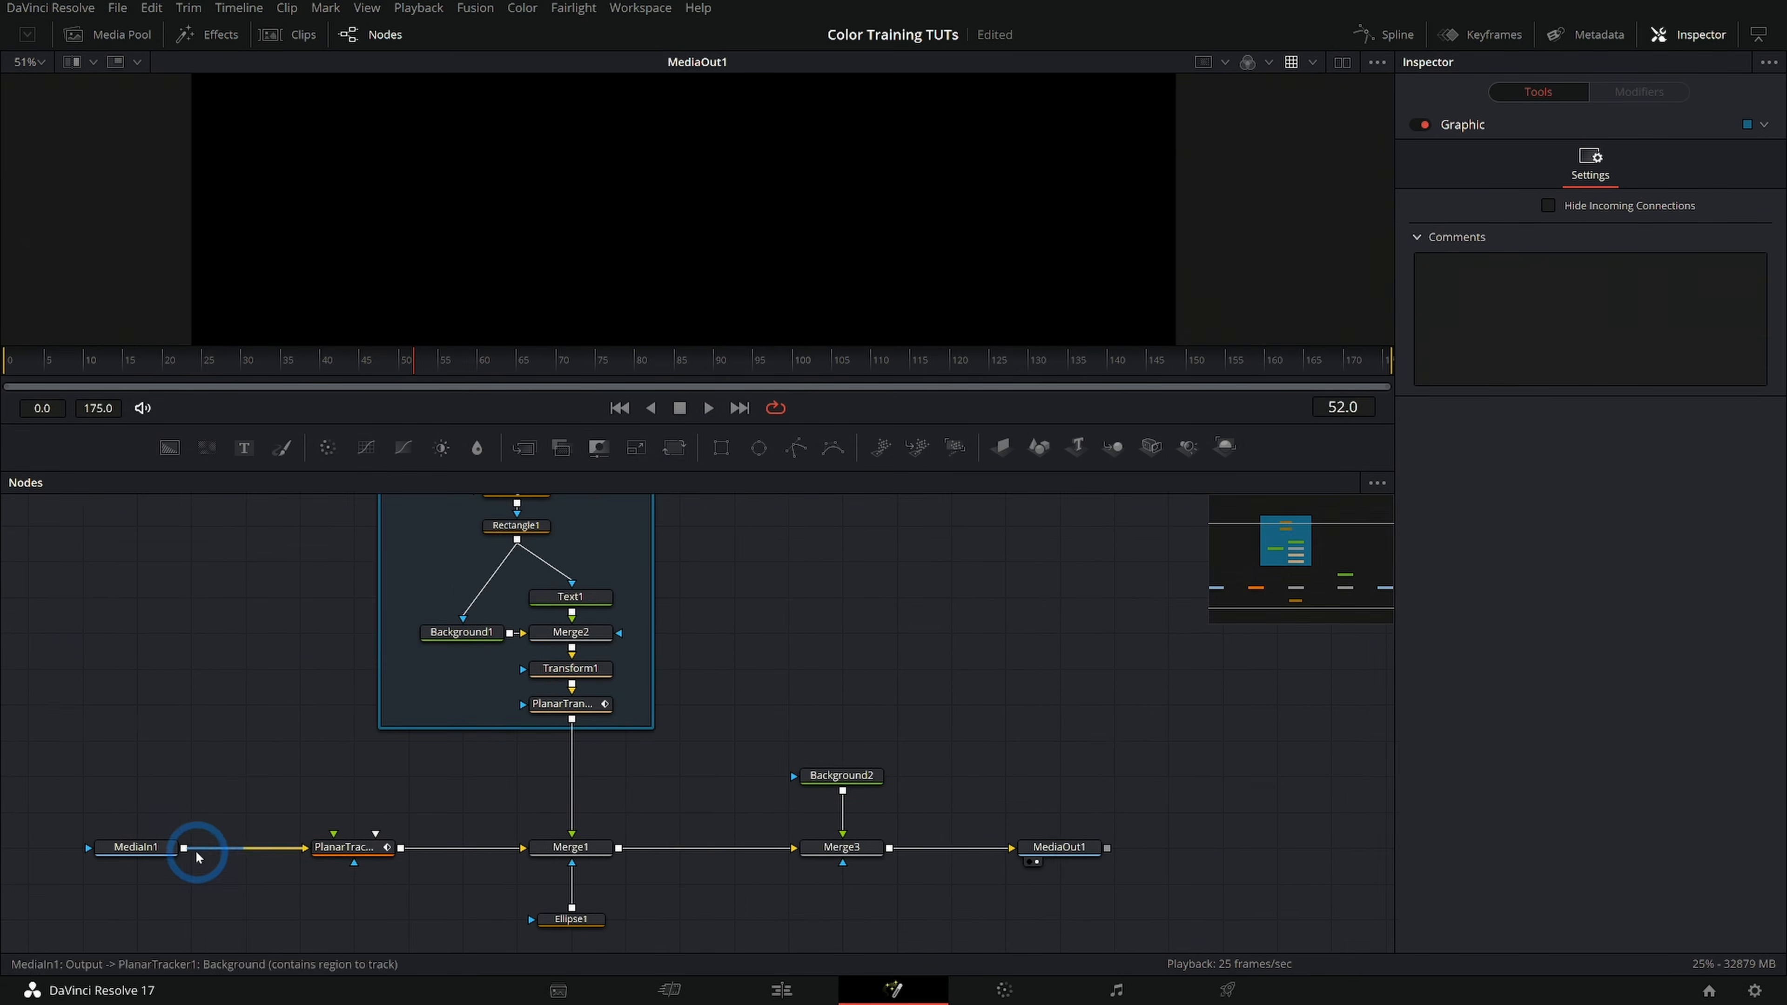
pyautogui.moveTo(695, 714); pyautogui.dragTo(696, 750)
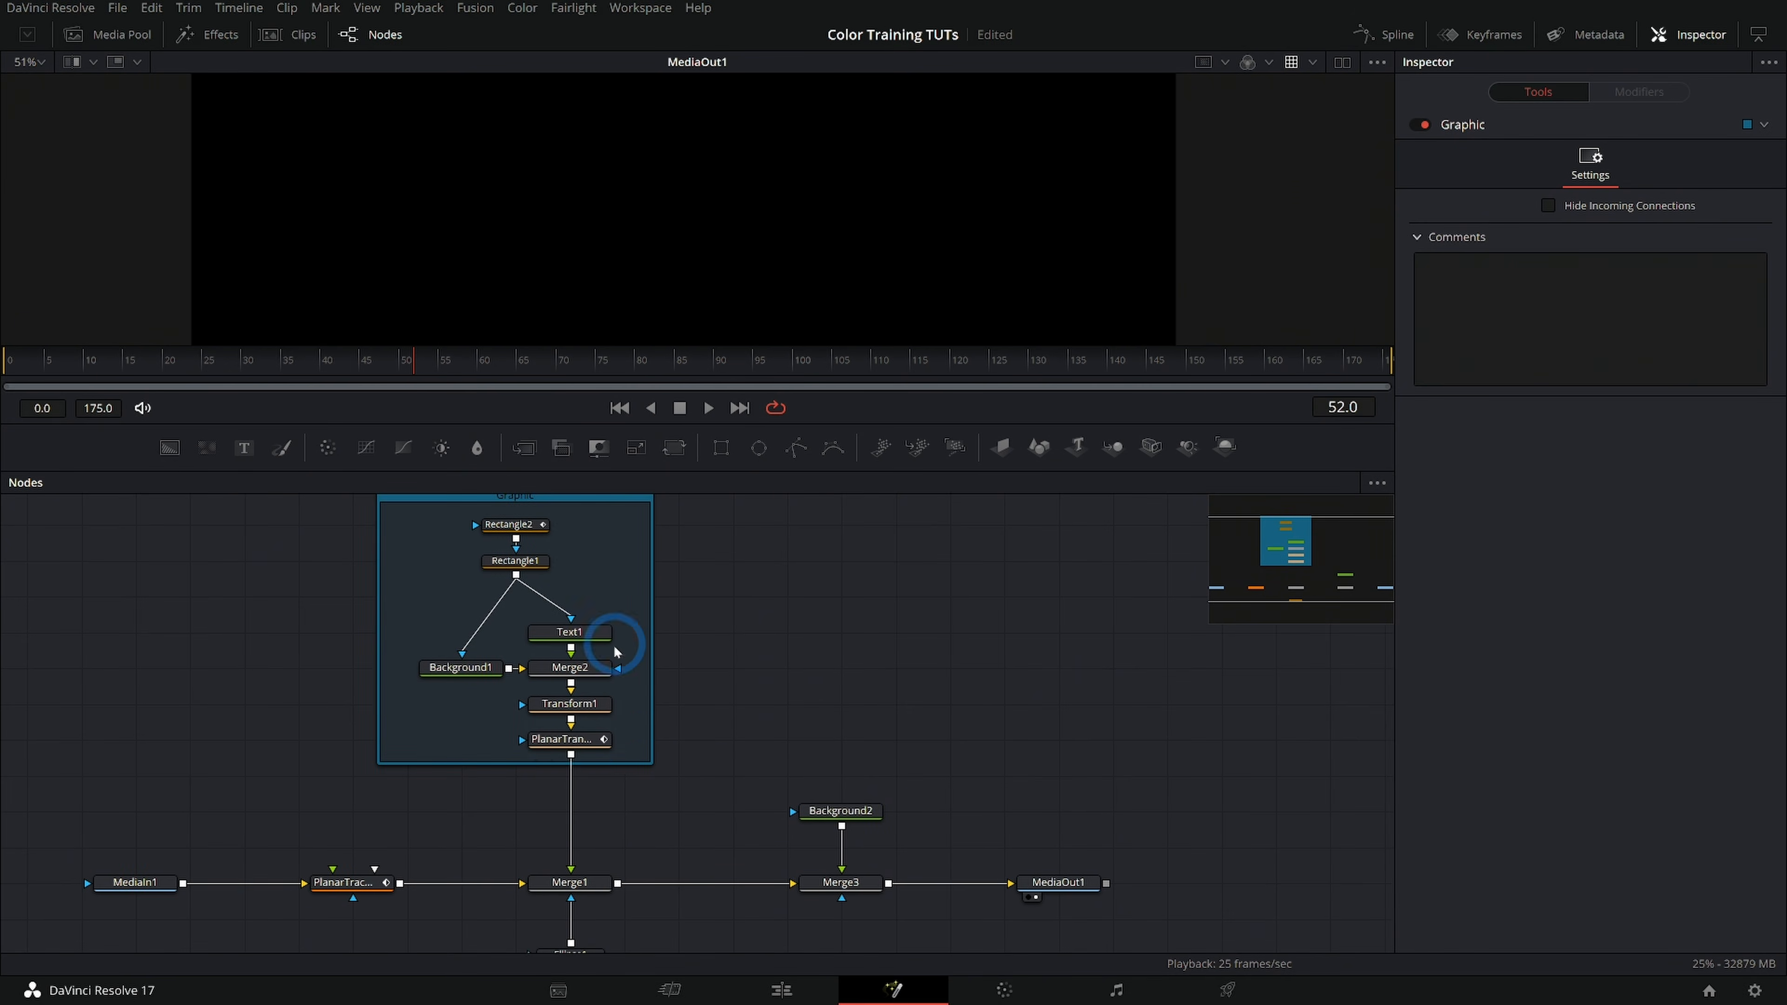
pyautogui.scroll(-3, 704, 789)
pyautogui.scroll(5, 598, 810)
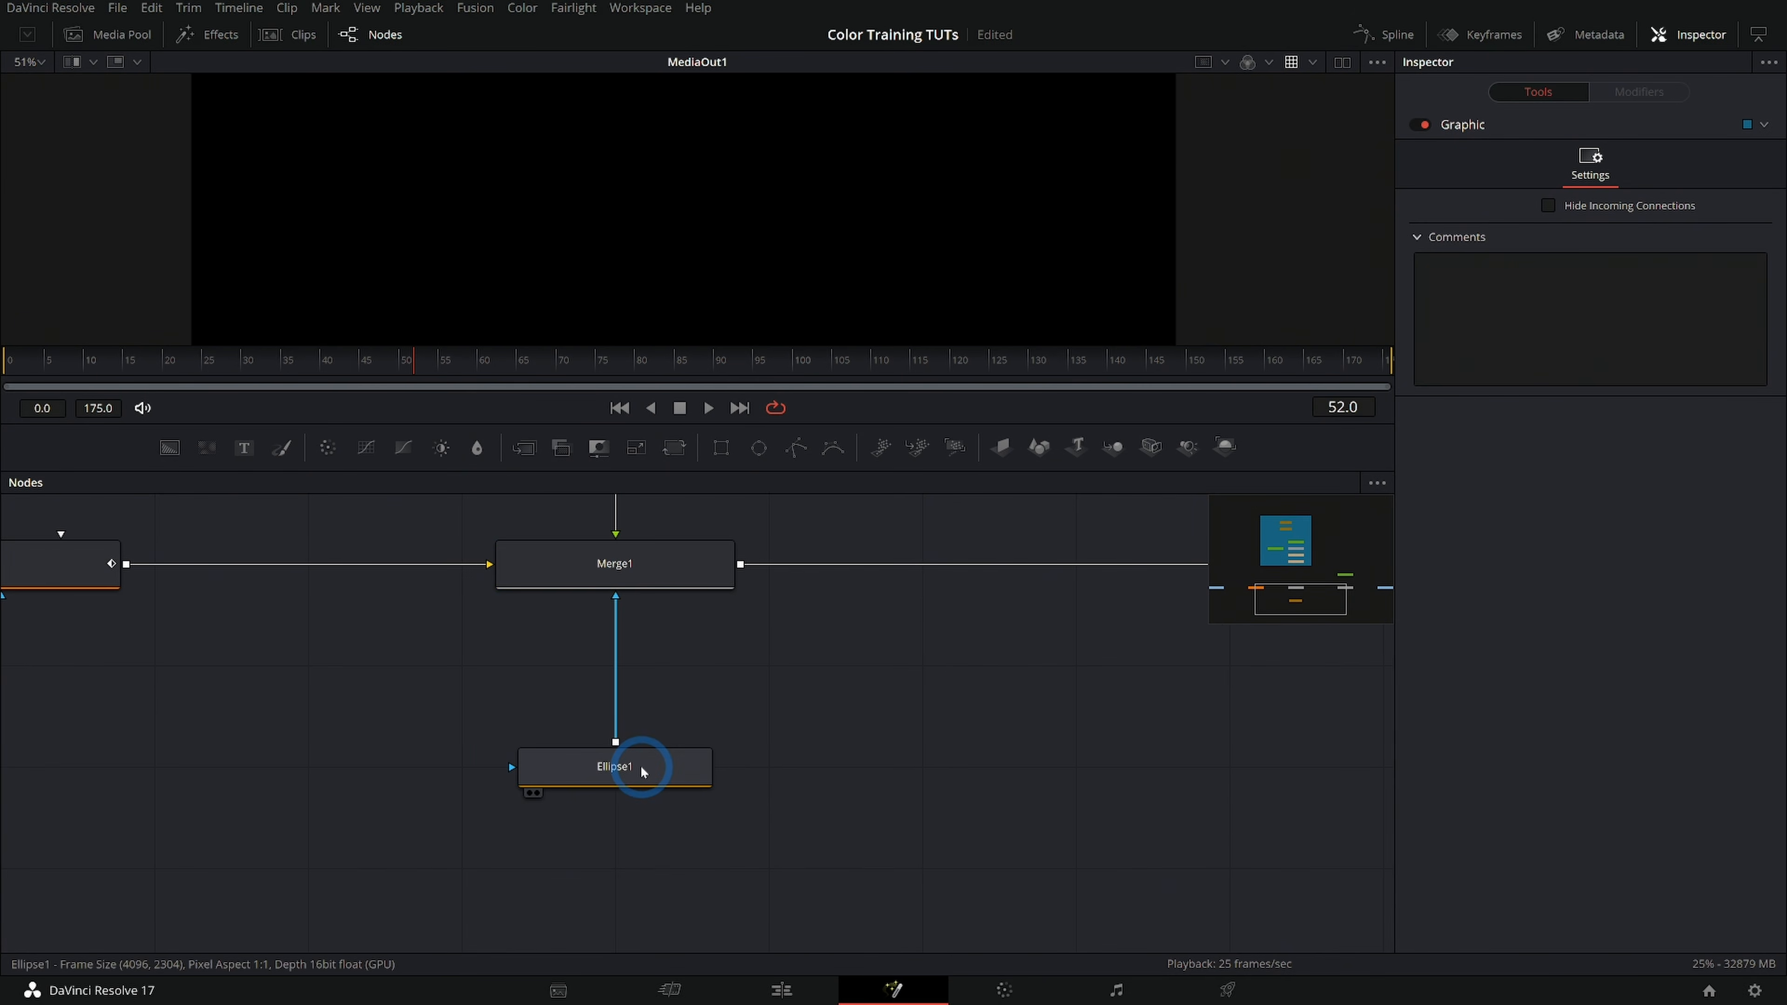
pyautogui.scroll(-3, 707, 707)
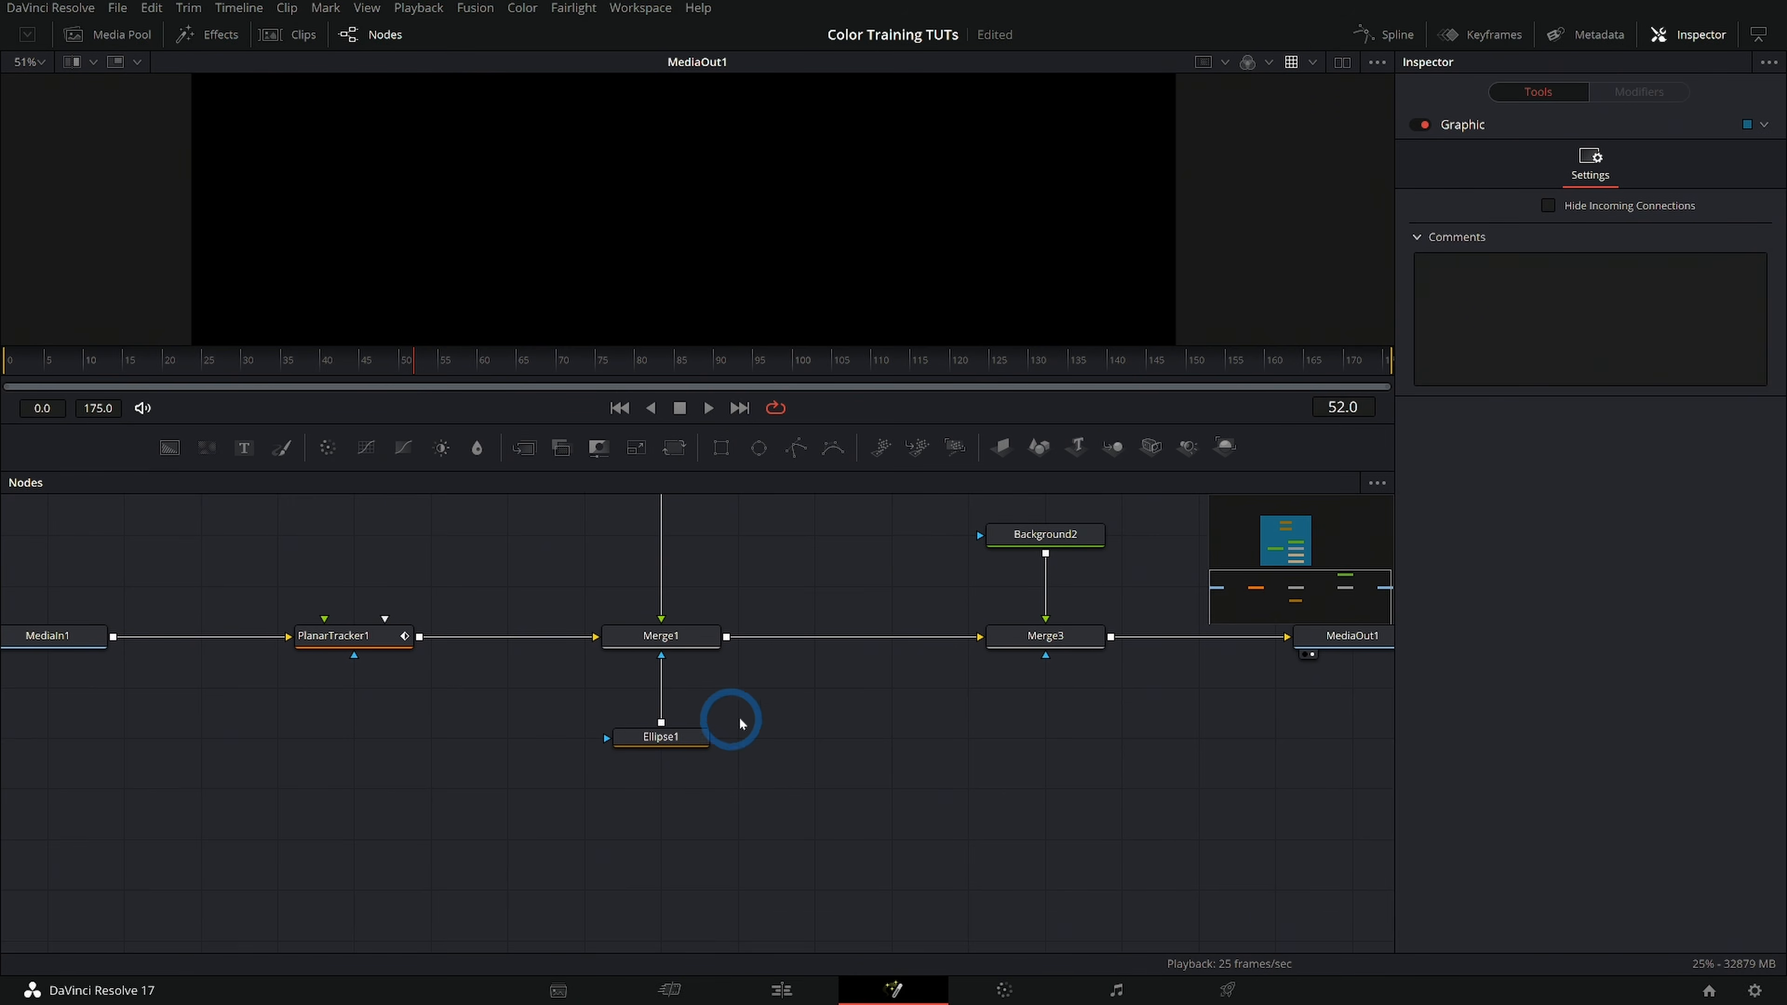